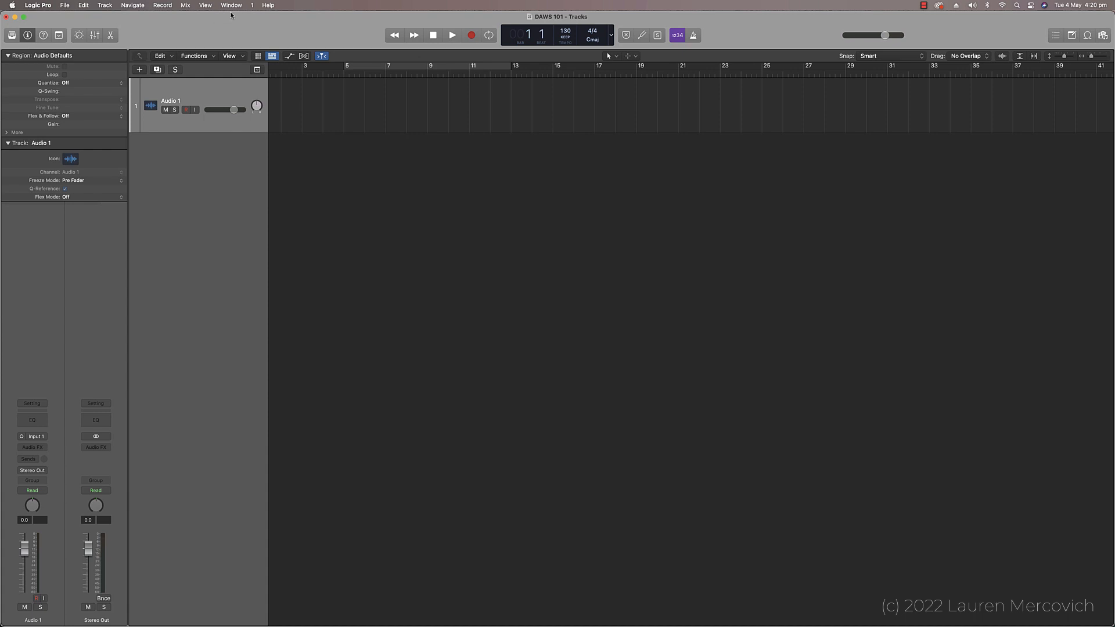
Step: Look over the mixer window, then add two new audio tracks to the project
{"action": "key", "text": "super+2"}
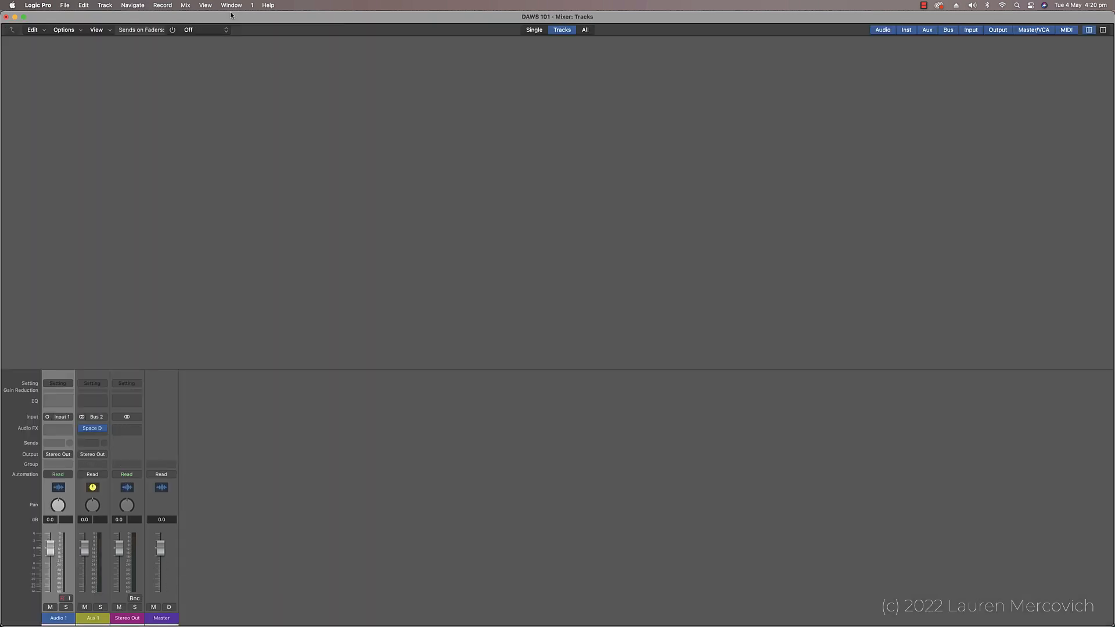
{"action": "key", "text": "alt+super+n"}
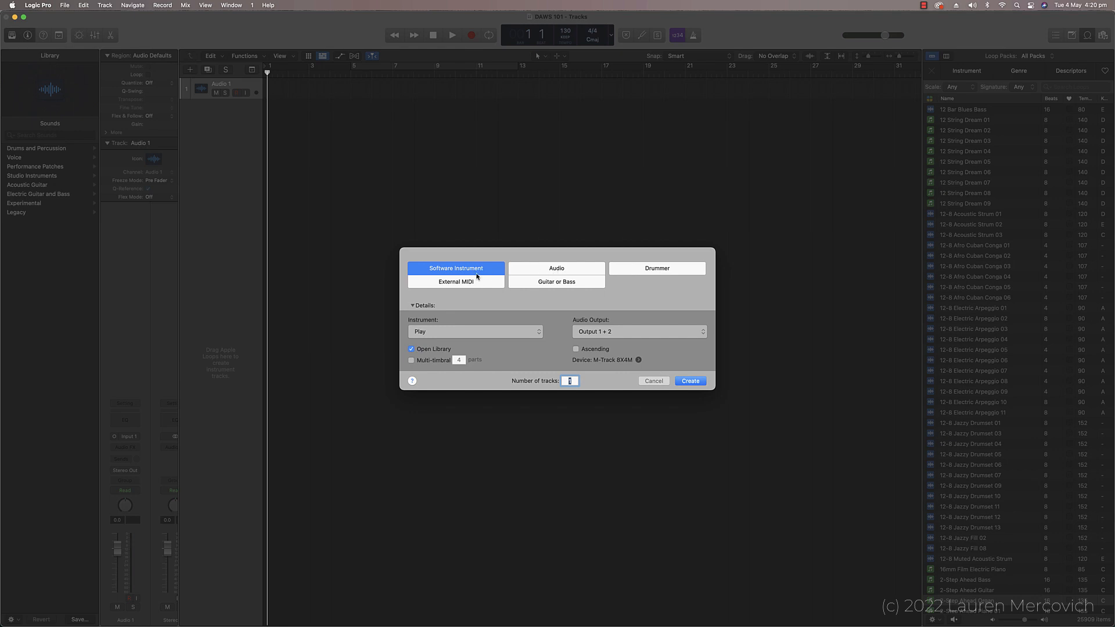
{"action": "left_click", "coordinate": [559, 272]}
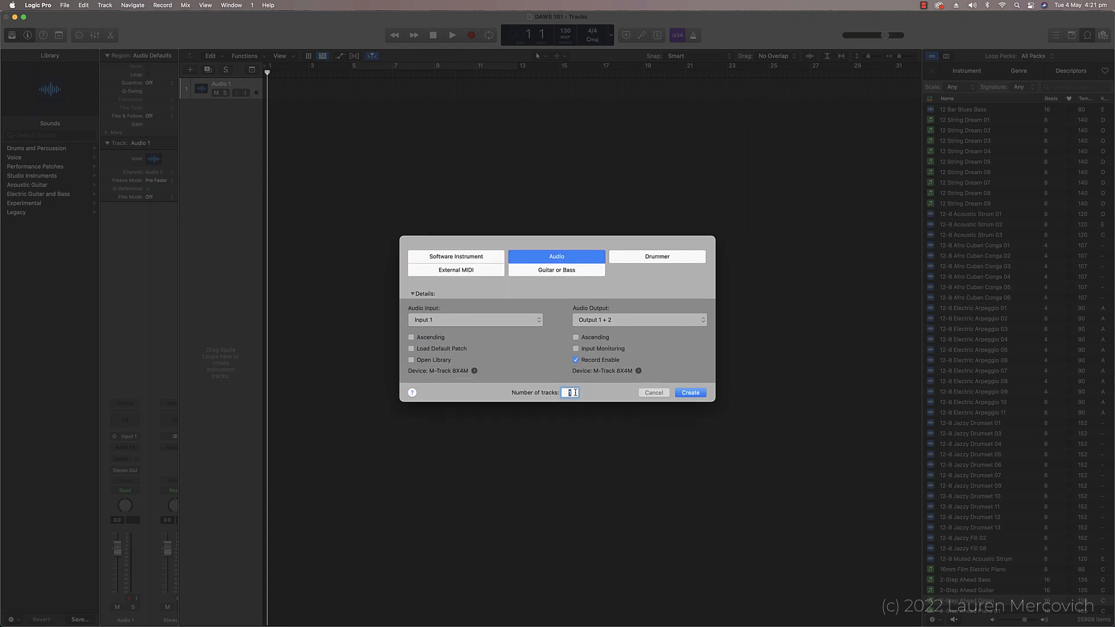
{"action": "left_click", "coordinate": [689, 393]}
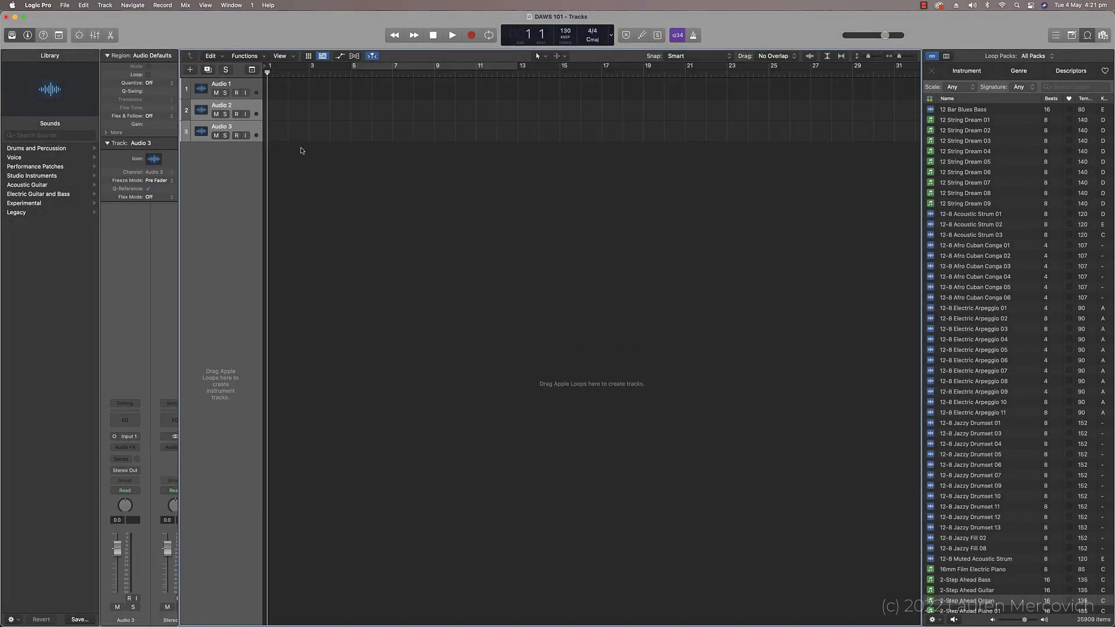
Step: Hide the Apple Loops browser and add three software instrument tracks below the audio tracks
{"action": "key", "text": "o"}
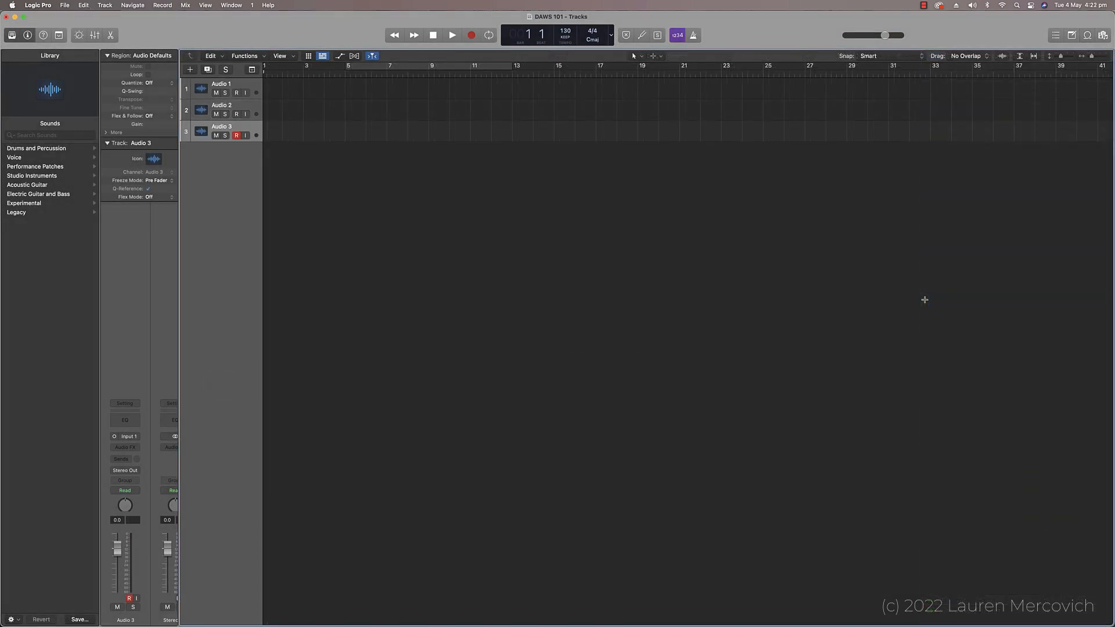
{"action": "key", "text": "alt+super+s"}
{"action": "key", "text": "alt+super+s"}
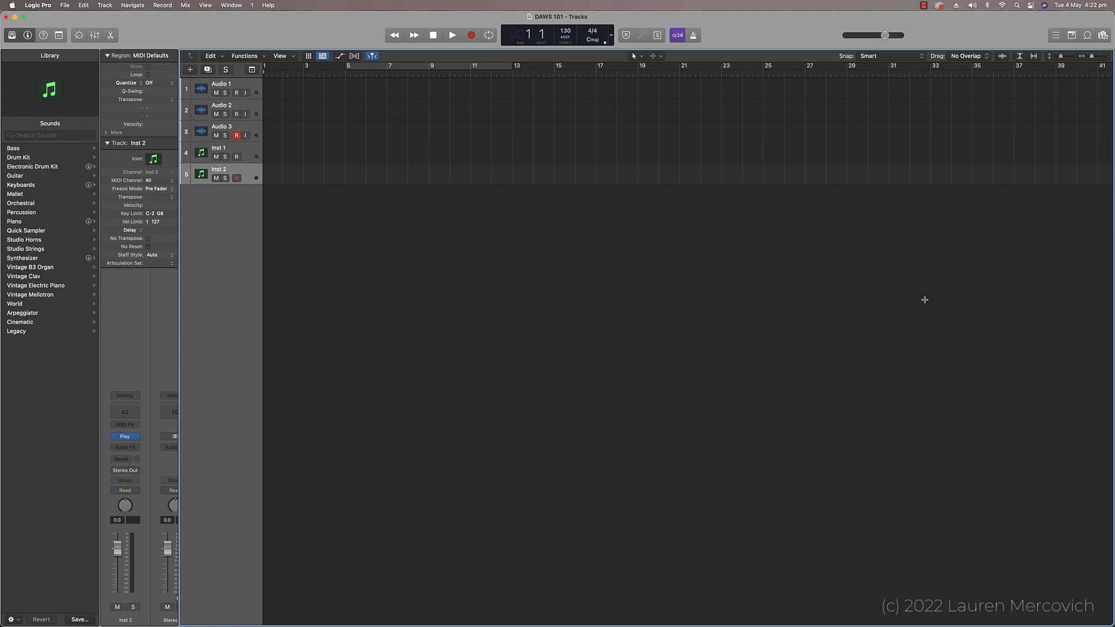
{"action": "key", "text": "alt+super+s"}
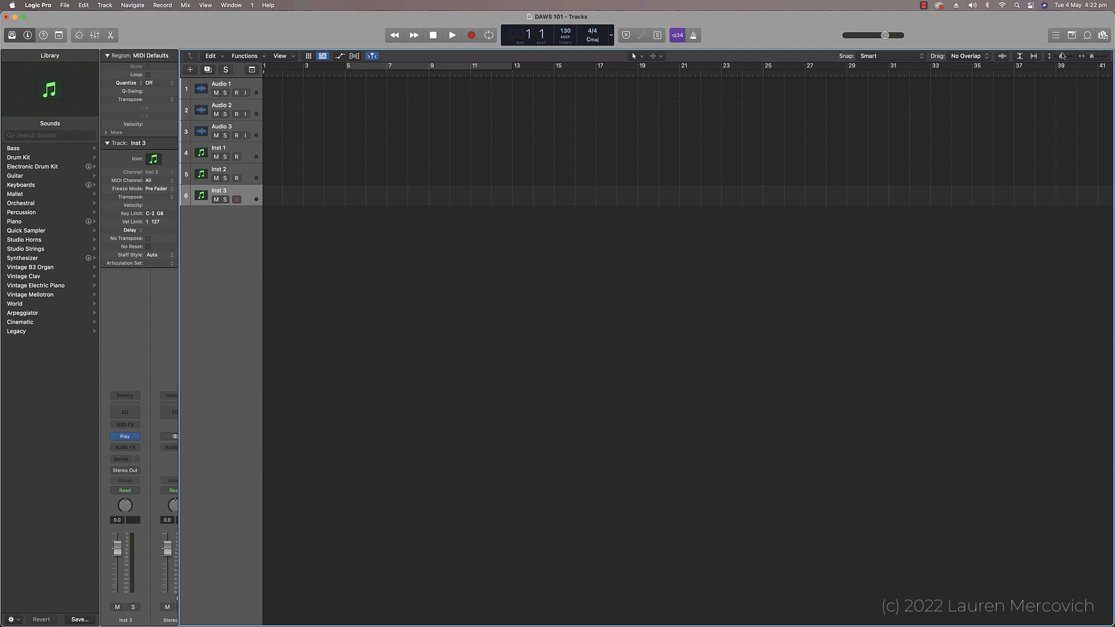
Step: Place the 2-Step Freak Beat 01 Apple Loop at bar 1 of Audio 1 and loop it out to about bar 9
{"action": "left_click", "coordinate": [1087, 36]}
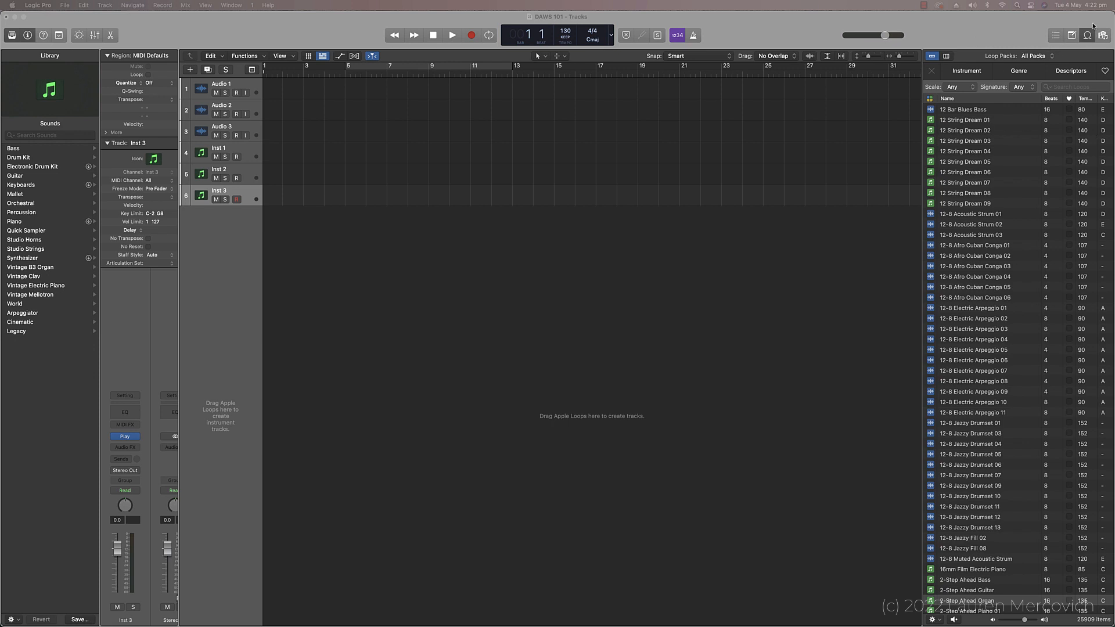
{"action": "scroll", "coordinate": [987, 349], "scroll_direction": "down", "scroll_amount": 10}
{"action": "left_click", "coordinate": [951, 497]}
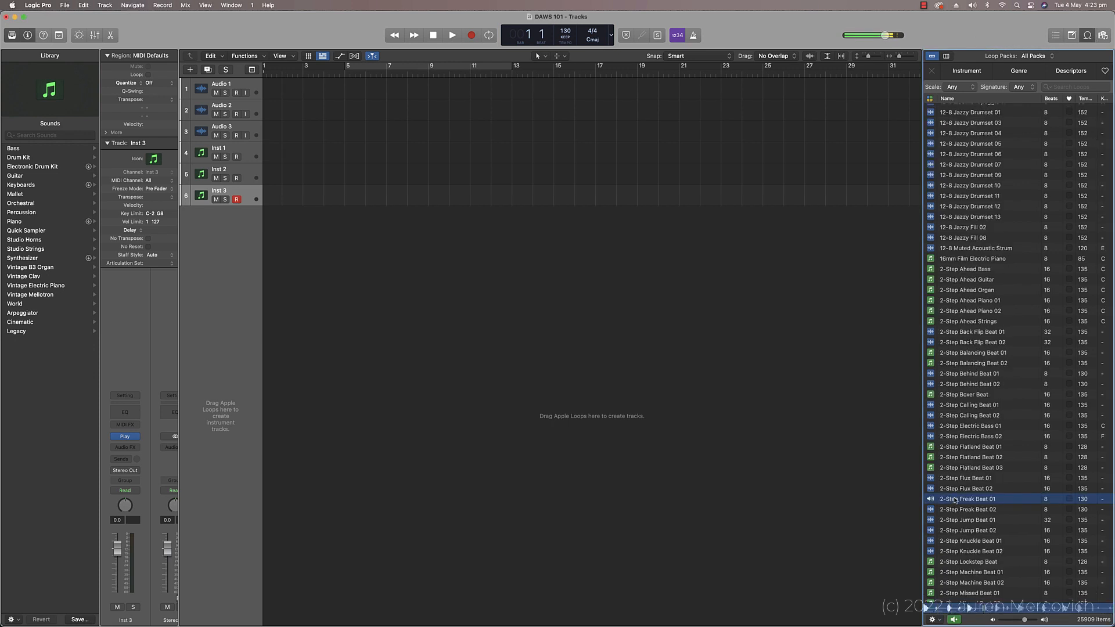
{"action": "left_click_drag", "start_coordinate": [951, 494], "coordinate": [270, 98]}
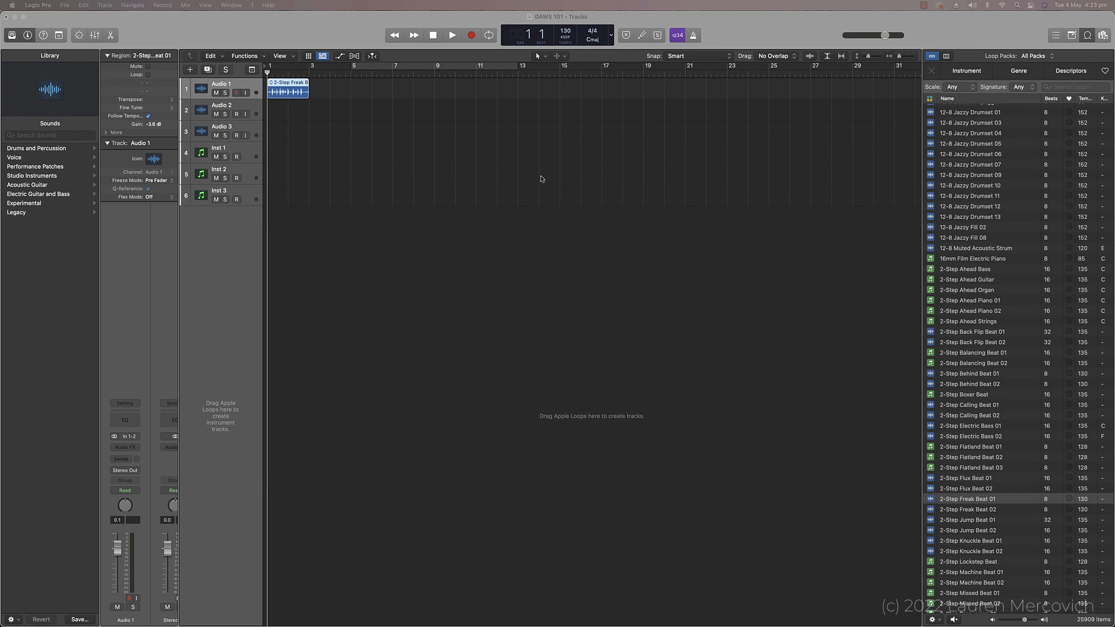
{"action": "left_click", "coordinate": [307, 82]}
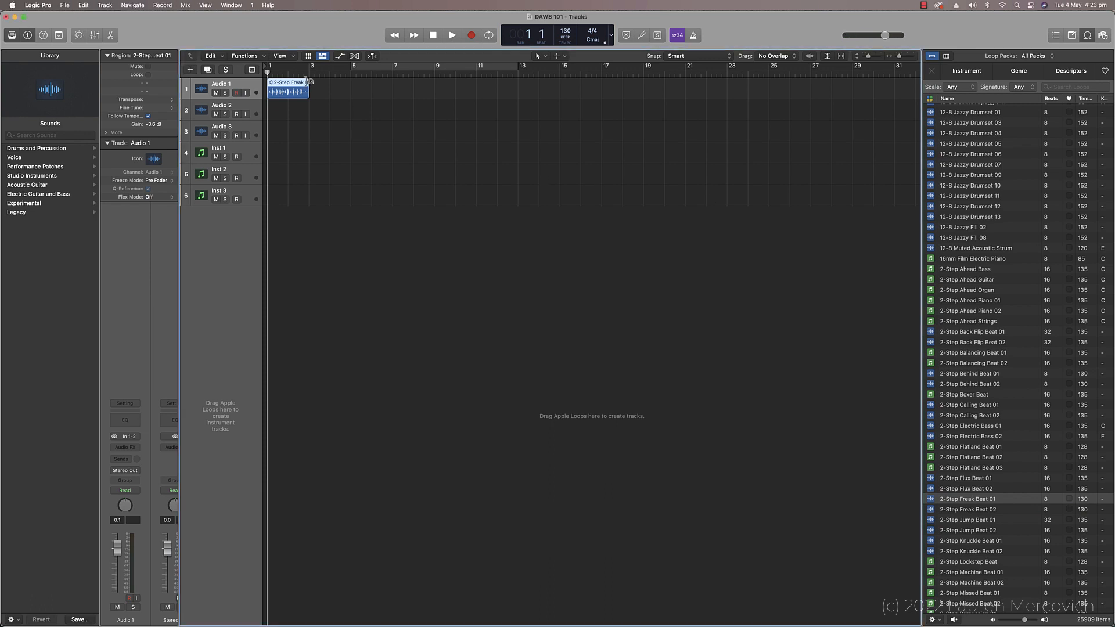
{"action": "left_click_drag", "start_coordinate": [307, 82], "coordinate": [437, 89]}
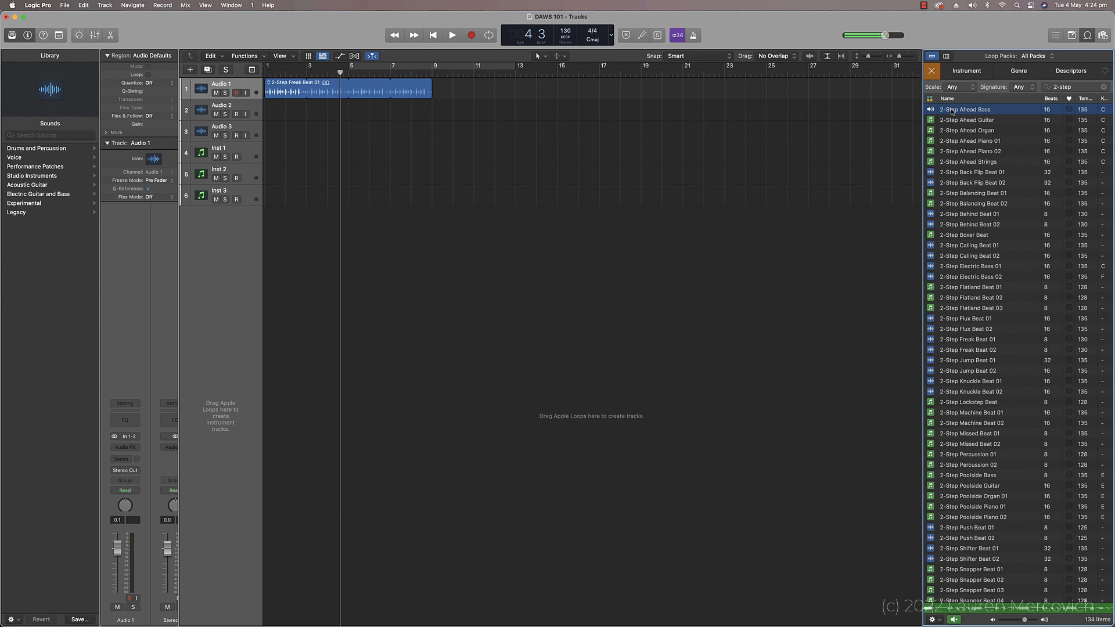
Step: Place the 2-Step Ahead Bass, Guitar and Organ loops at bar 3 on the three instrument tracks, and extend every part to bar 11
{"action": "left_click_drag", "start_coordinate": [951, 111], "coordinate": [311, 161]}
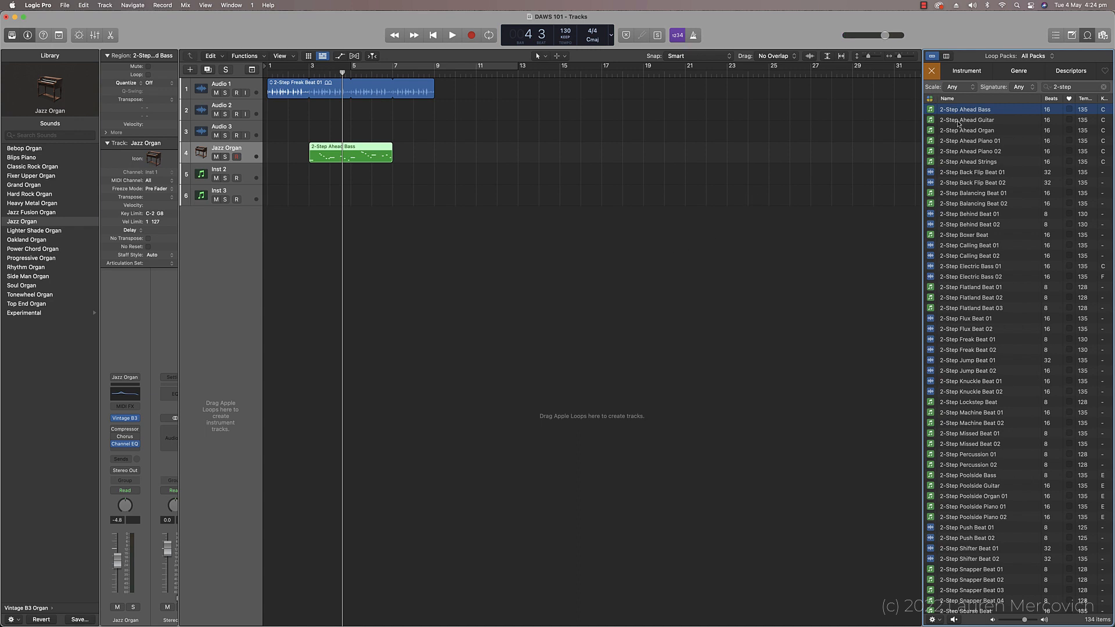
{"action": "left_click_drag", "start_coordinate": [958, 123], "coordinate": [312, 187]}
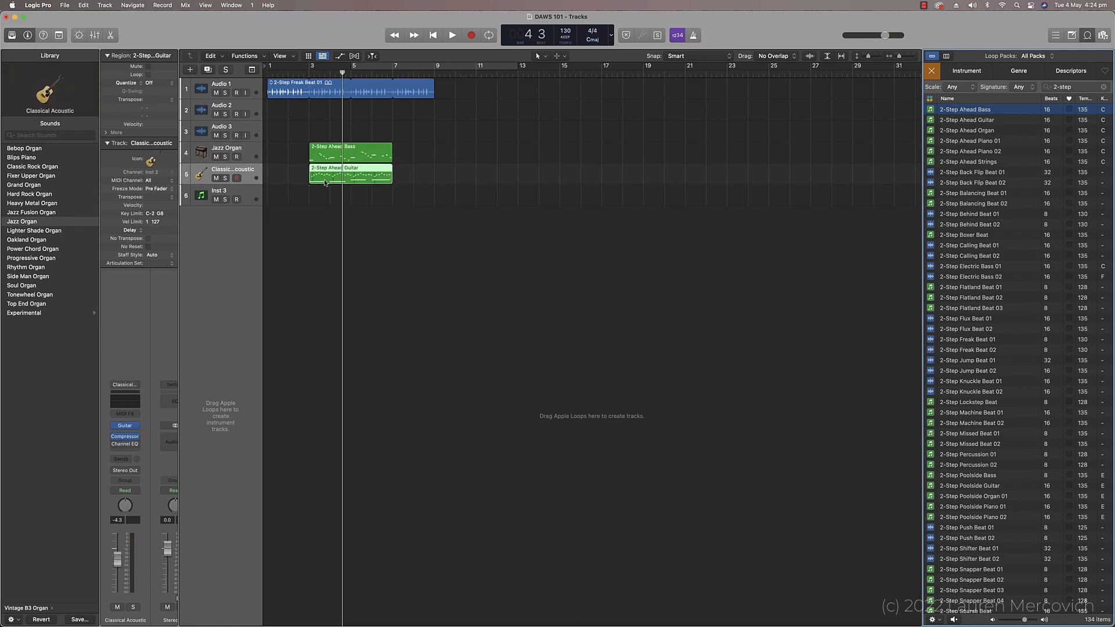
{"action": "left_click_drag", "start_coordinate": [957, 132], "coordinate": [312, 199]}
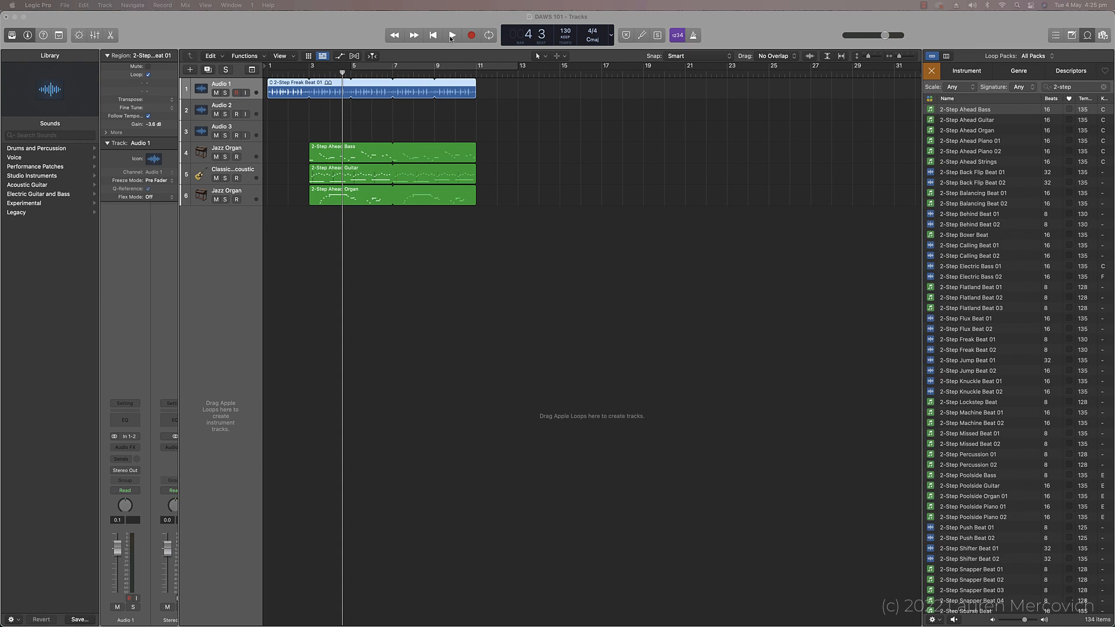
Step: Turn on Cycle mode, set the cycle range to bars 3 to 11, and play back the arrangement
{"action": "left_click", "coordinate": [489, 35]}
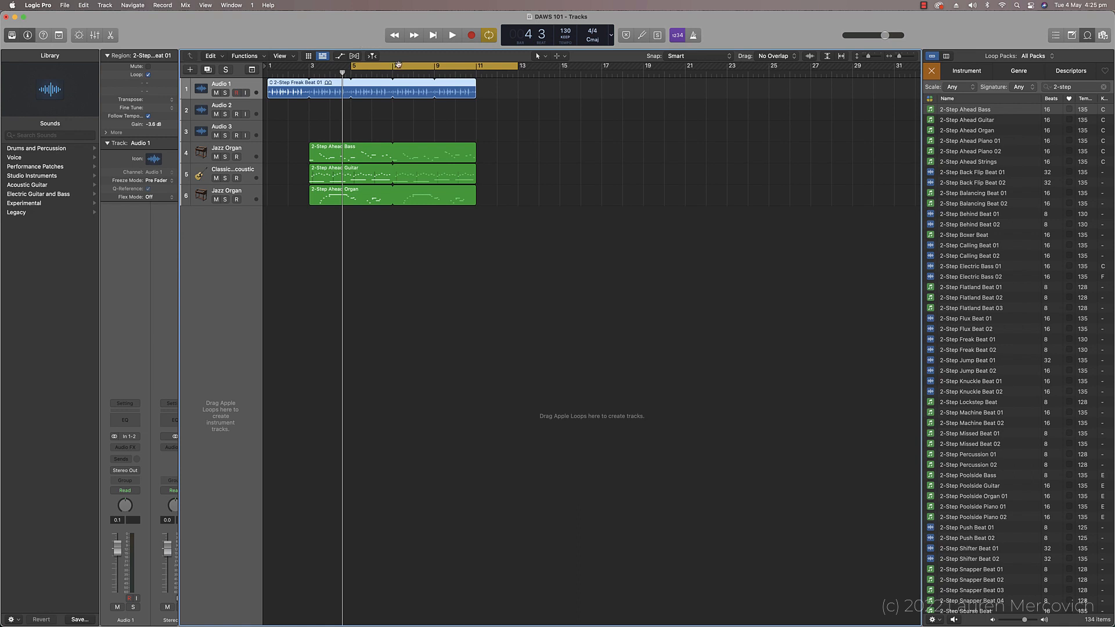
{"action": "left_click_drag", "start_coordinate": [402, 65], "coordinate": [362, 64]}
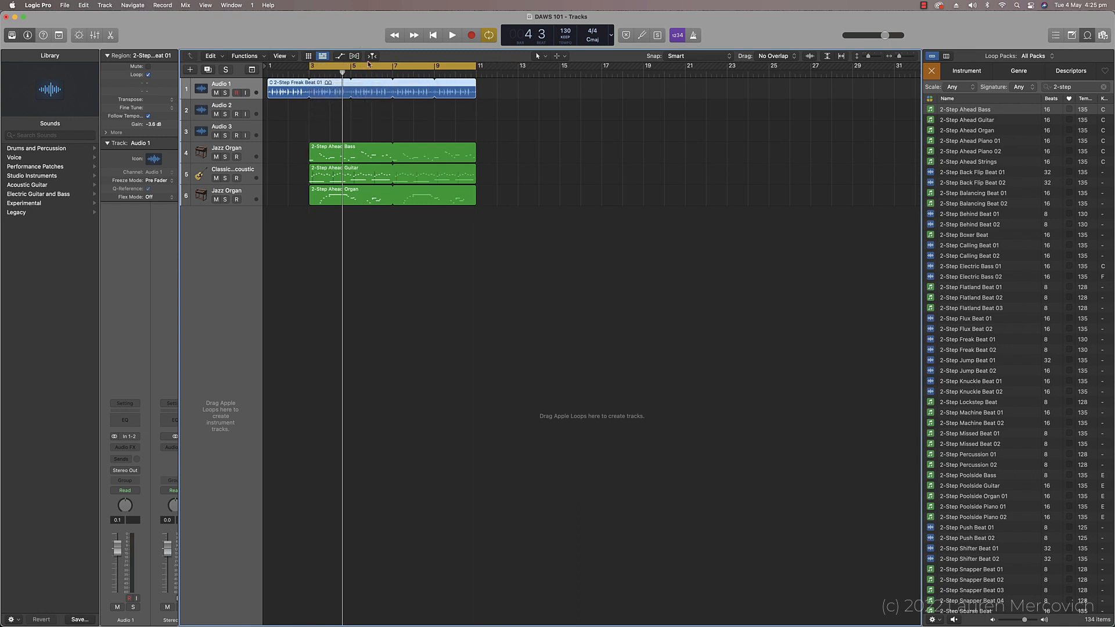
{"action": "key", "text": "space"}
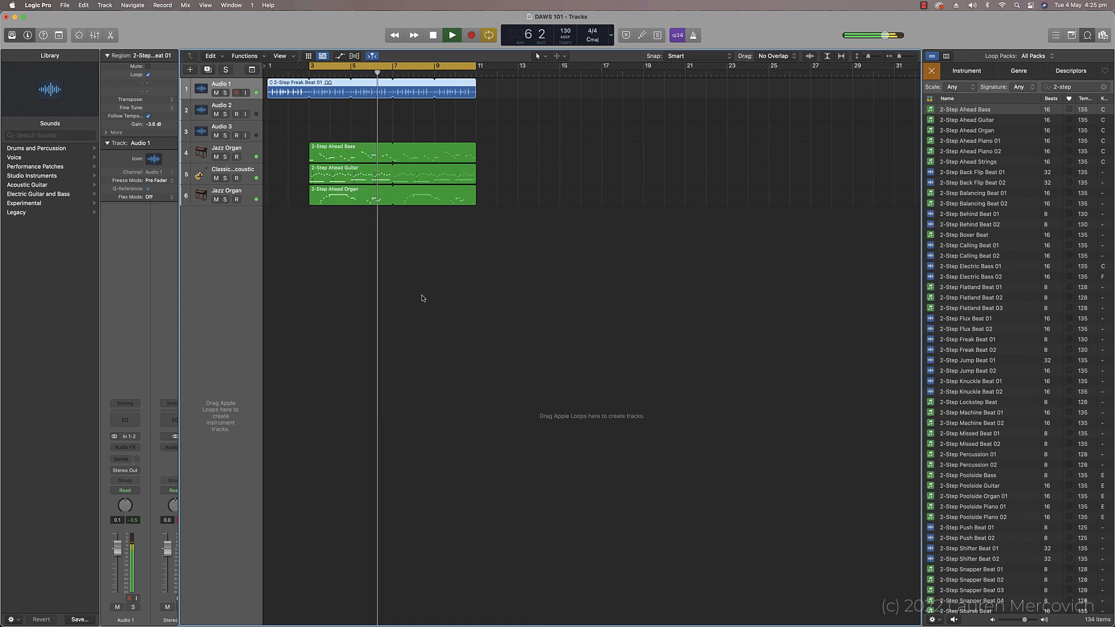
{"action": "key", "text": "space"}
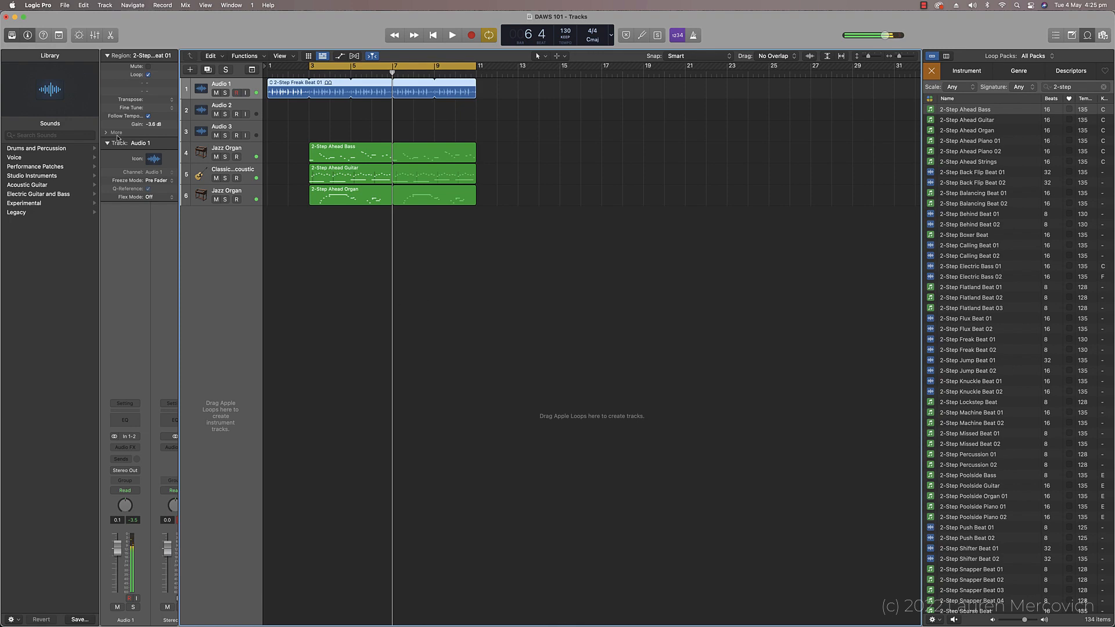
Step: After playing back the mix, lower the mixer faders of Jazz Organ on track 4 to -7.2 dB, the guitar to -4.8 and the other organ to -3.7
{"action": "key", "text": "x"}
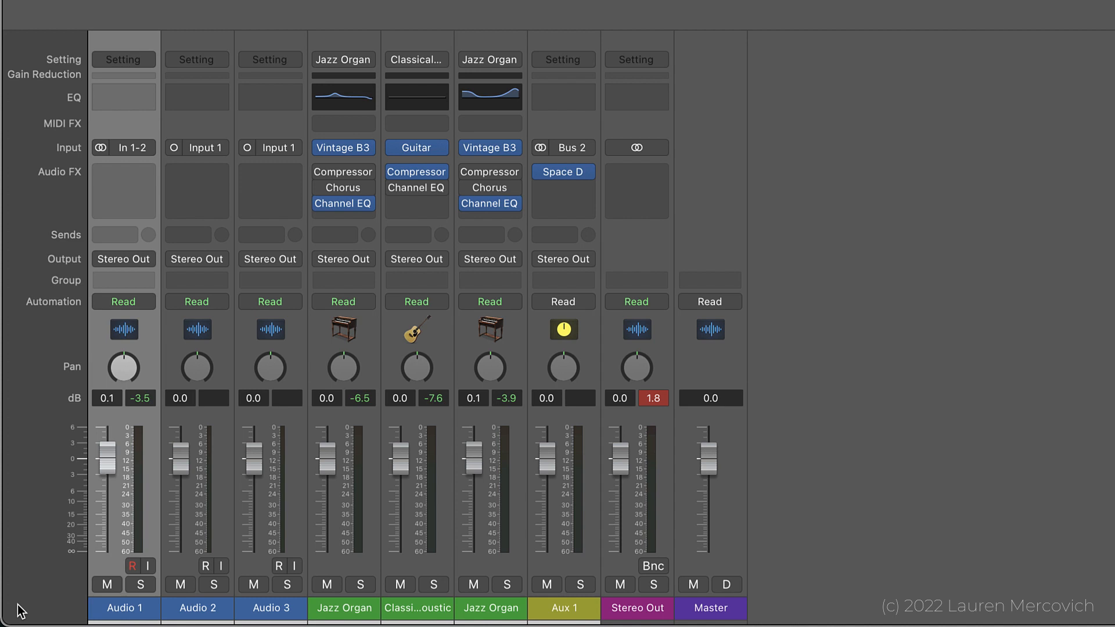
{"action": "key", "text": "space"}
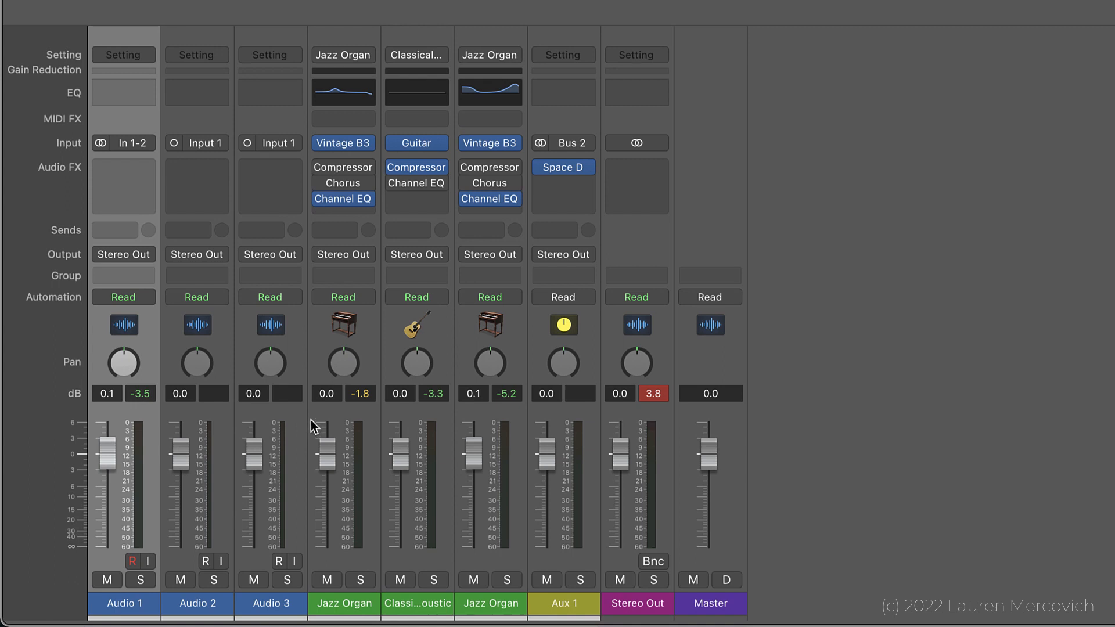
{"action": "left_click", "coordinate": [325, 450]}
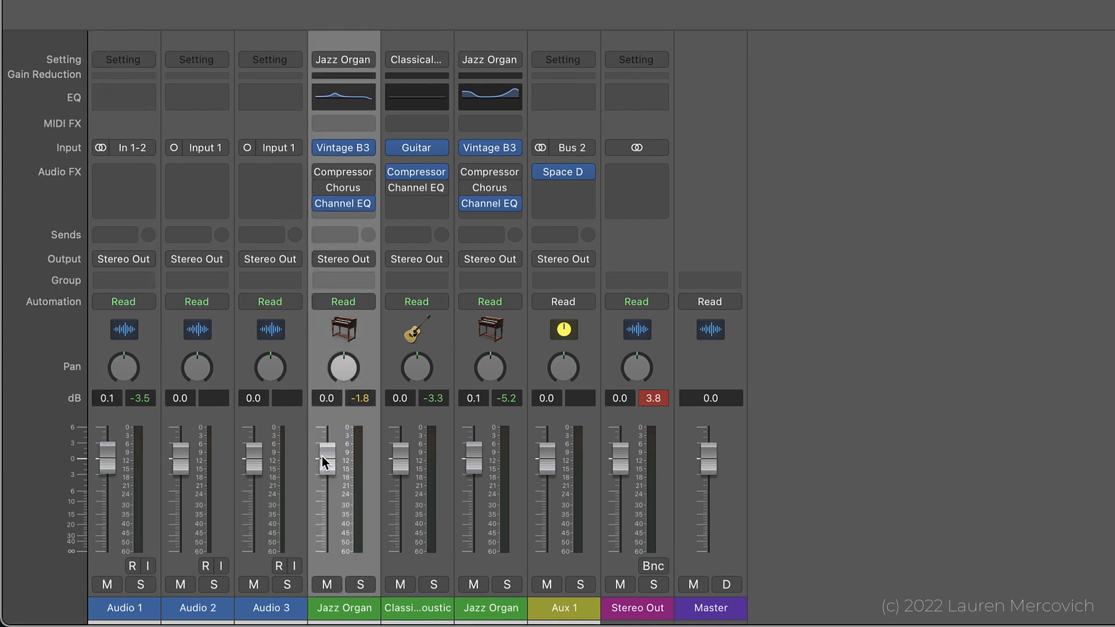
{"action": "left_click_drag", "start_coordinate": [324, 462], "coordinate": [325, 498]}
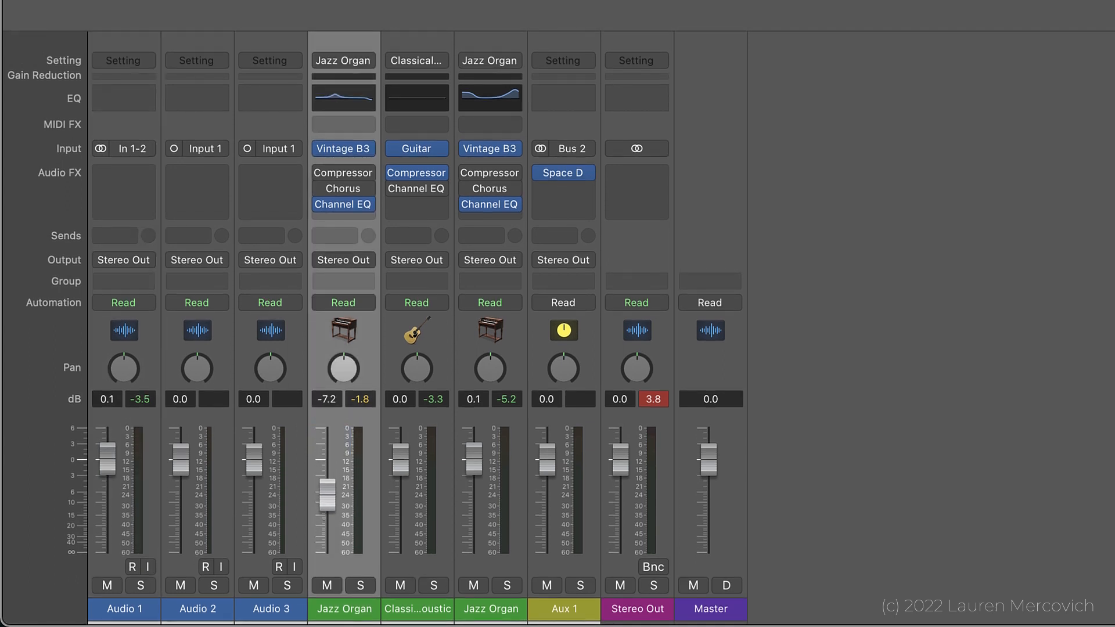
{"action": "left_click_drag", "start_coordinate": [399, 459], "coordinate": [399, 486]}
{"action": "left_click_drag", "start_coordinate": [474, 465], "coordinate": [474, 484]}
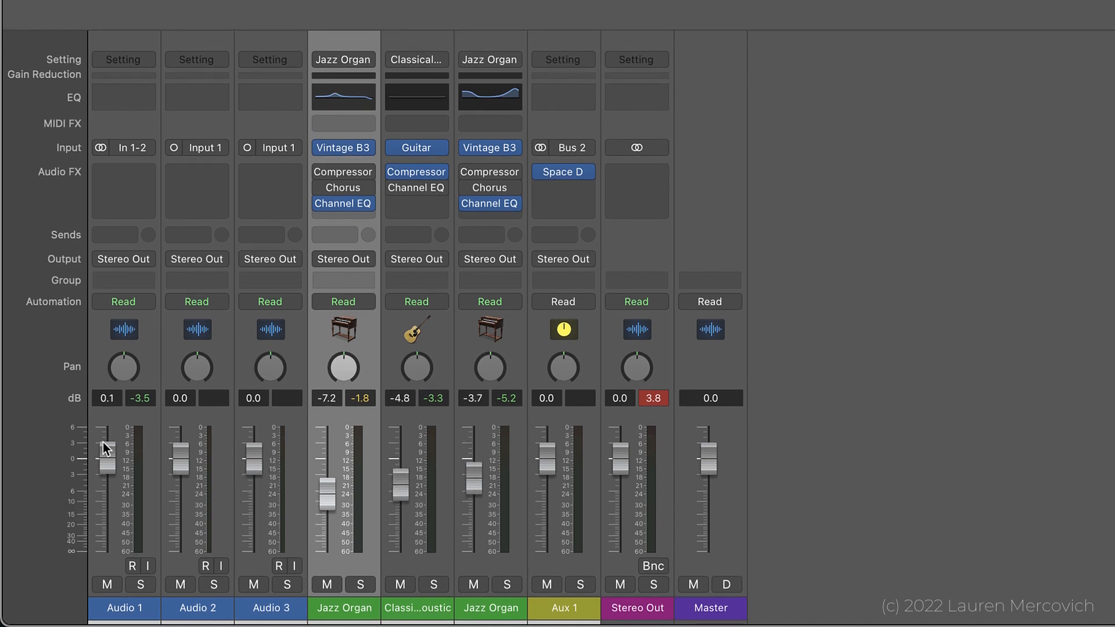
Step: Lower the three audio track faders together to about -4 dB and play back the mix to check its levels
{"action": "left_click_drag", "start_coordinate": [96, 431], "coordinate": [246, 502]}
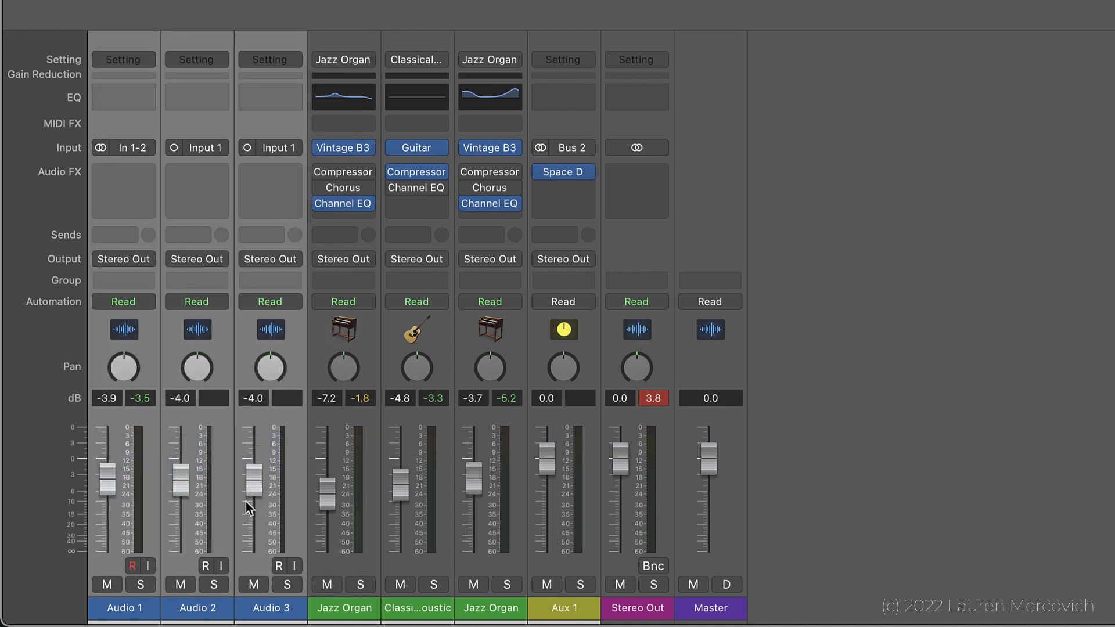
{"action": "key", "text": "space"}
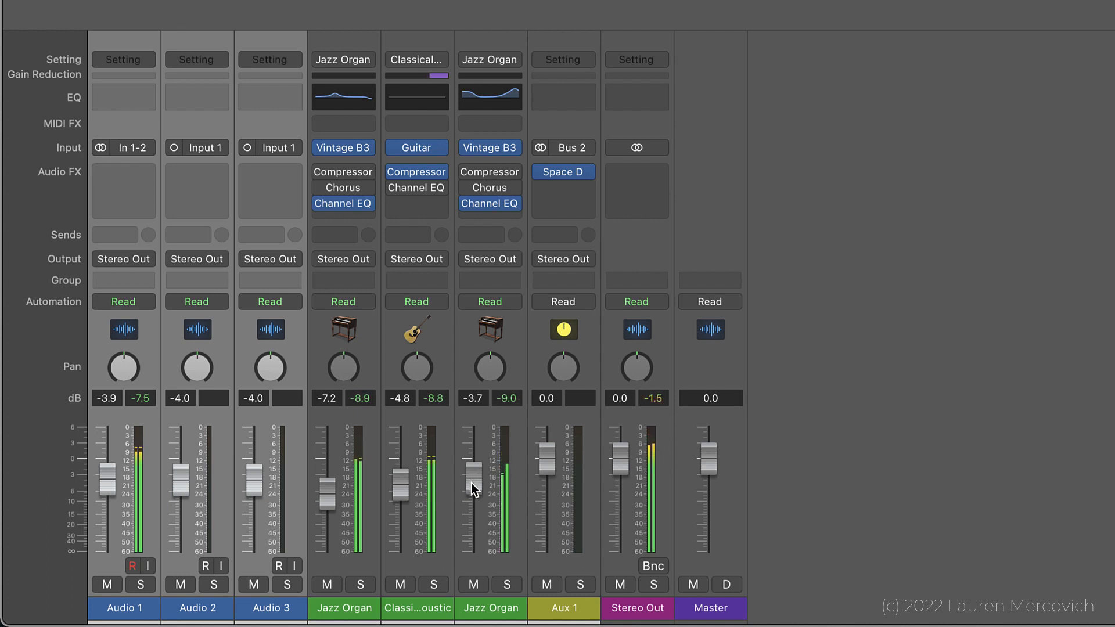
{"action": "left_click_drag", "start_coordinate": [472, 483], "coordinate": [471, 484]}
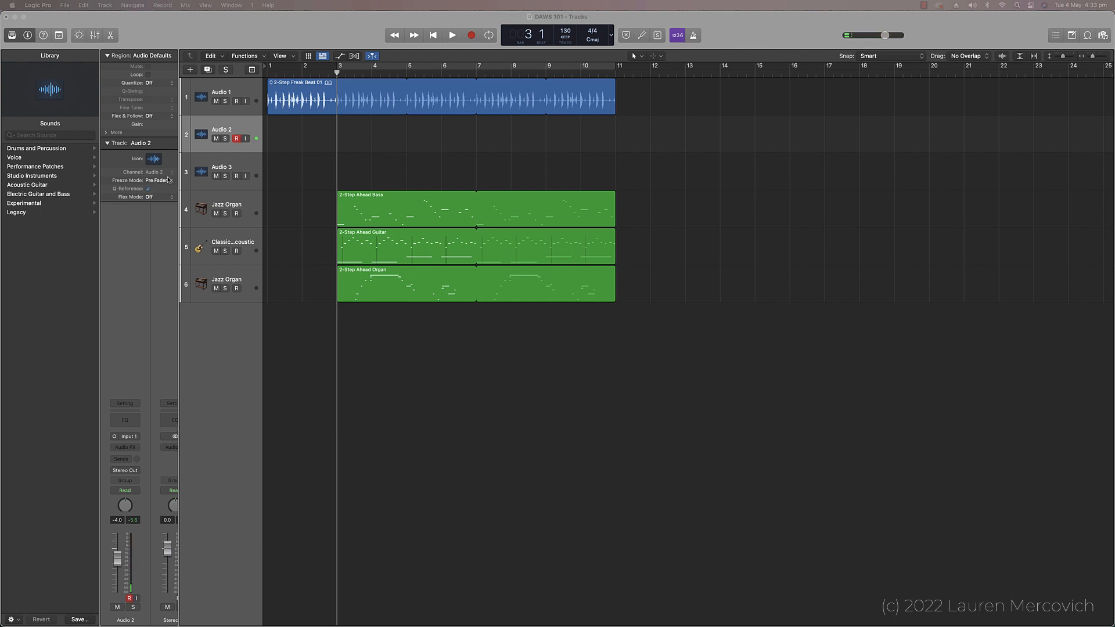
Step: Switch record-enable on the Audio 2 track off and on again
{"action": "left_click", "coordinate": [238, 140]}
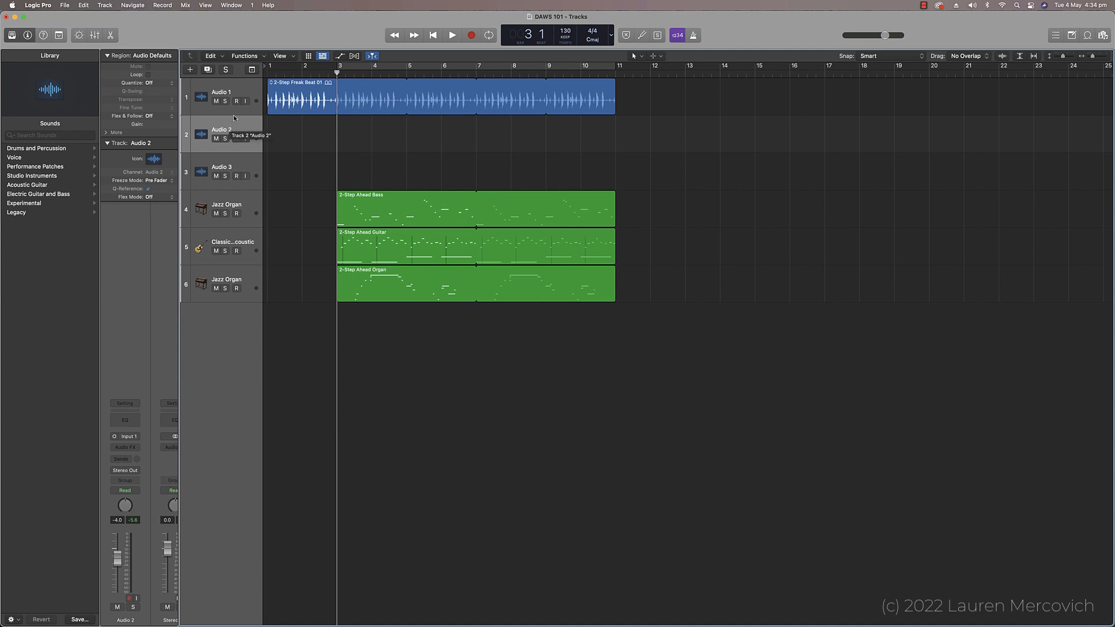
{"action": "left_click", "coordinate": [236, 140]}
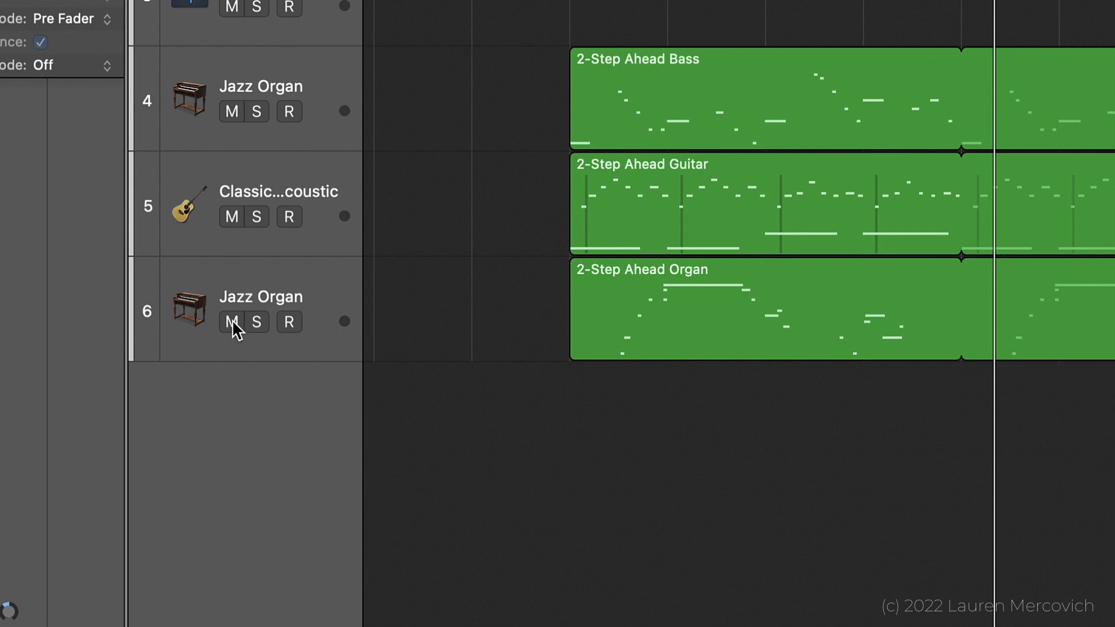
Step: Try muting and then soloing the Jazz Organ on track 6, releasing each one again
{"action": "left_click", "coordinate": [232, 322]}
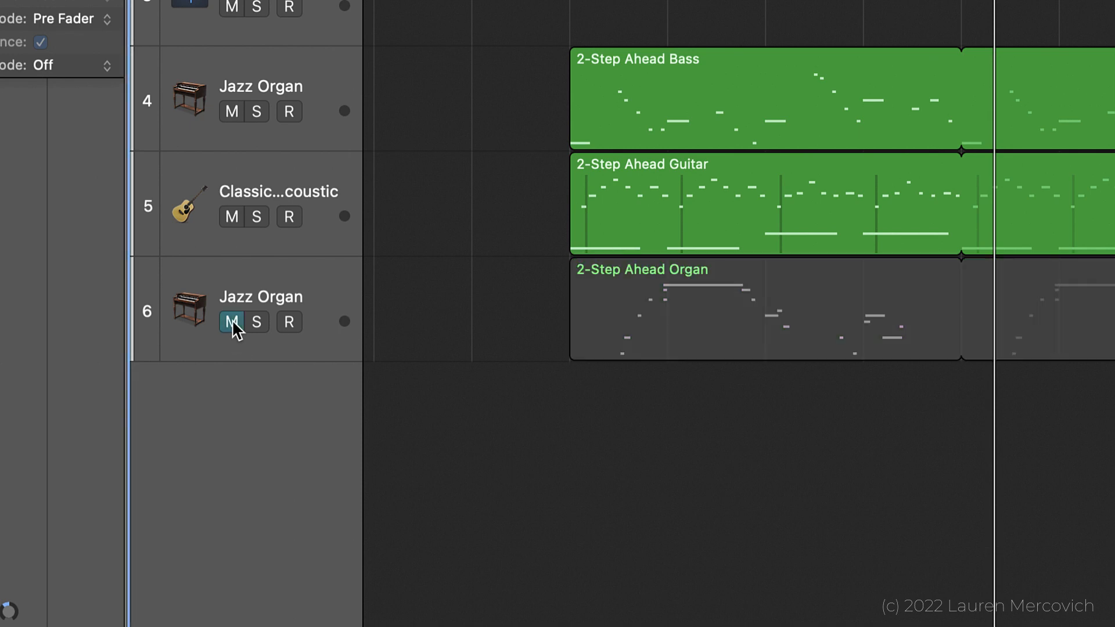
{"action": "left_click", "coordinate": [232, 321]}
{"action": "left_click", "coordinate": [258, 322]}
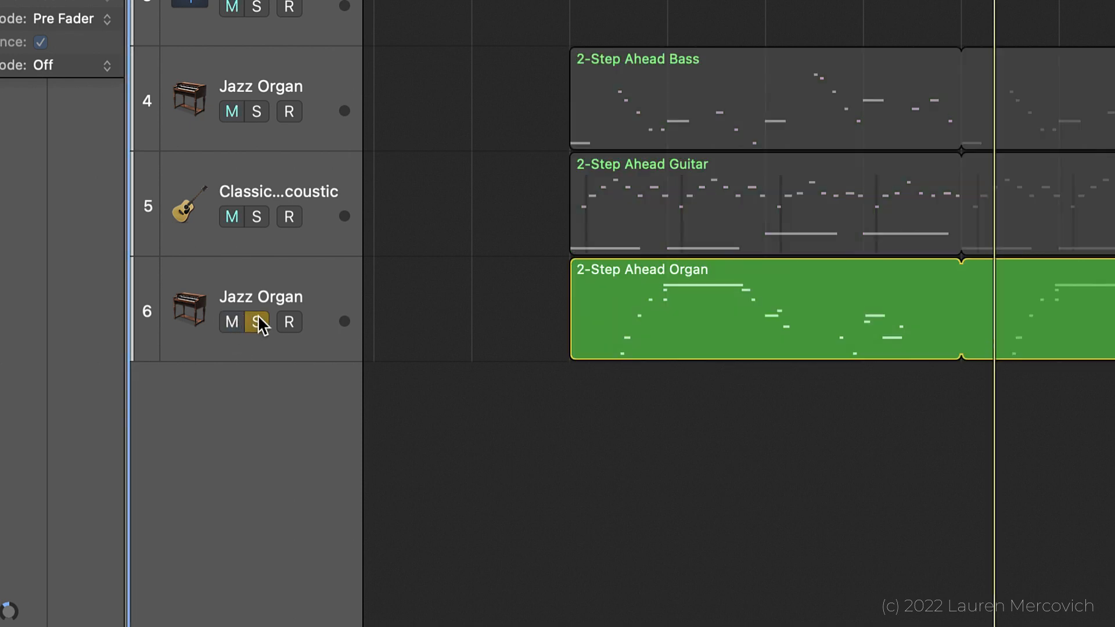
{"action": "left_click", "coordinate": [257, 322]}
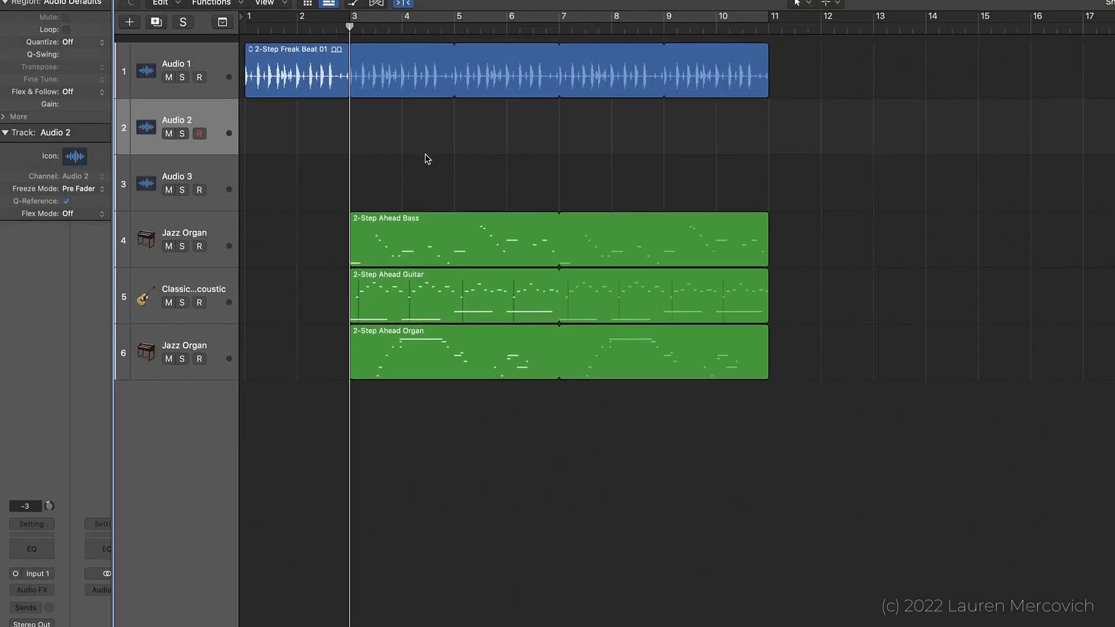
Step: Record an audio take on the Audio 2 track from bar 3 to bar 7
{"action": "scroll", "coordinate": [428, 159], "scroll_direction": "down", "scroll_amount": 1}
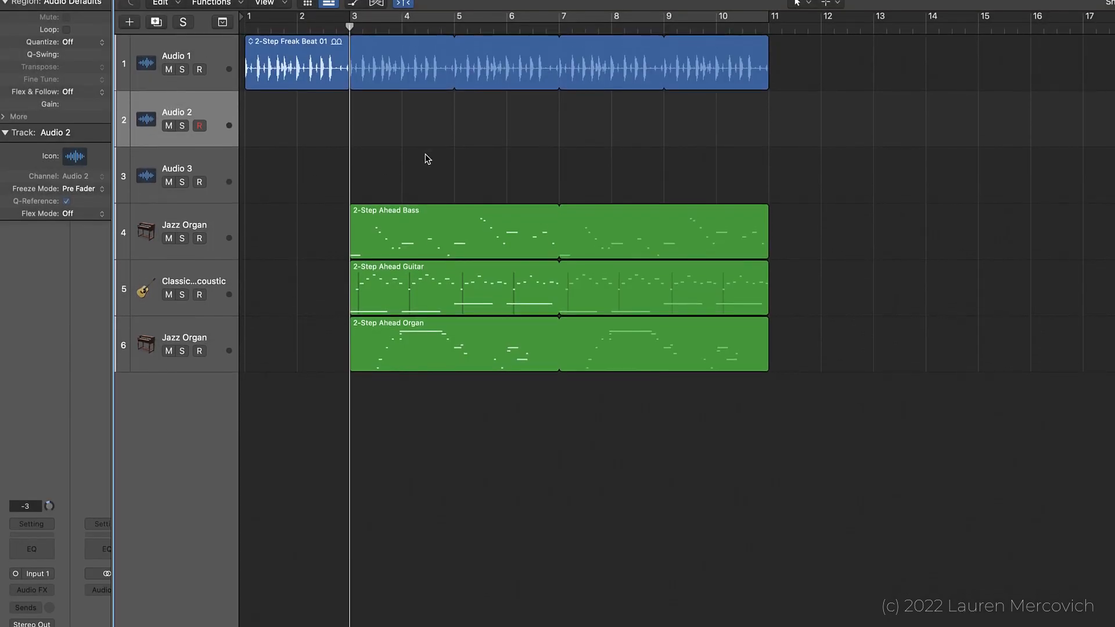
{"action": "key", "text": "r"}
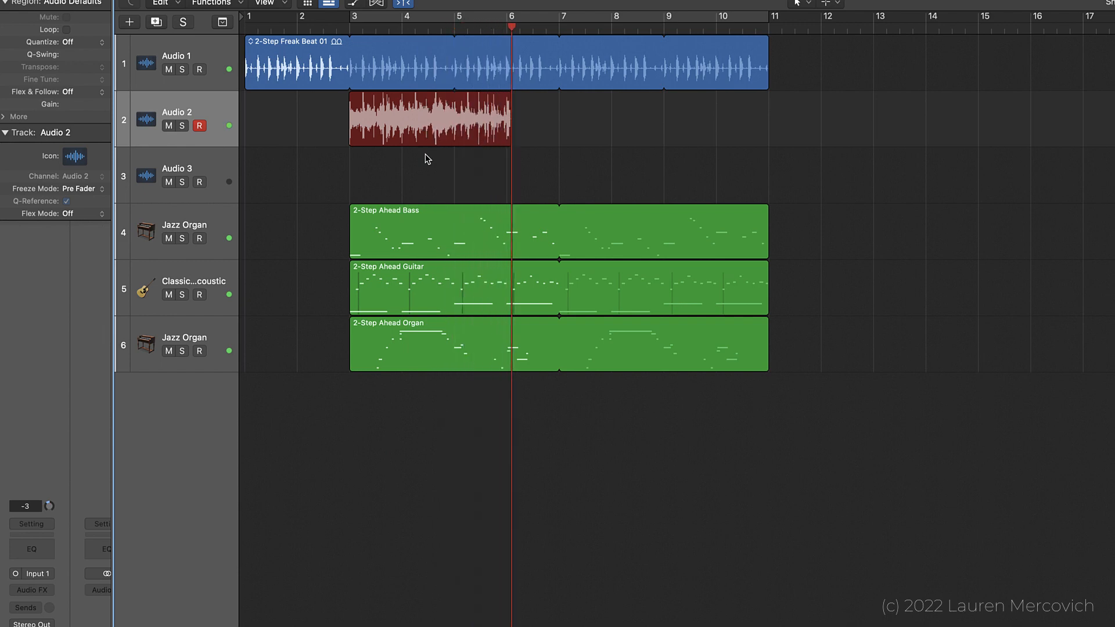
{"action": "key", "text": "space"}
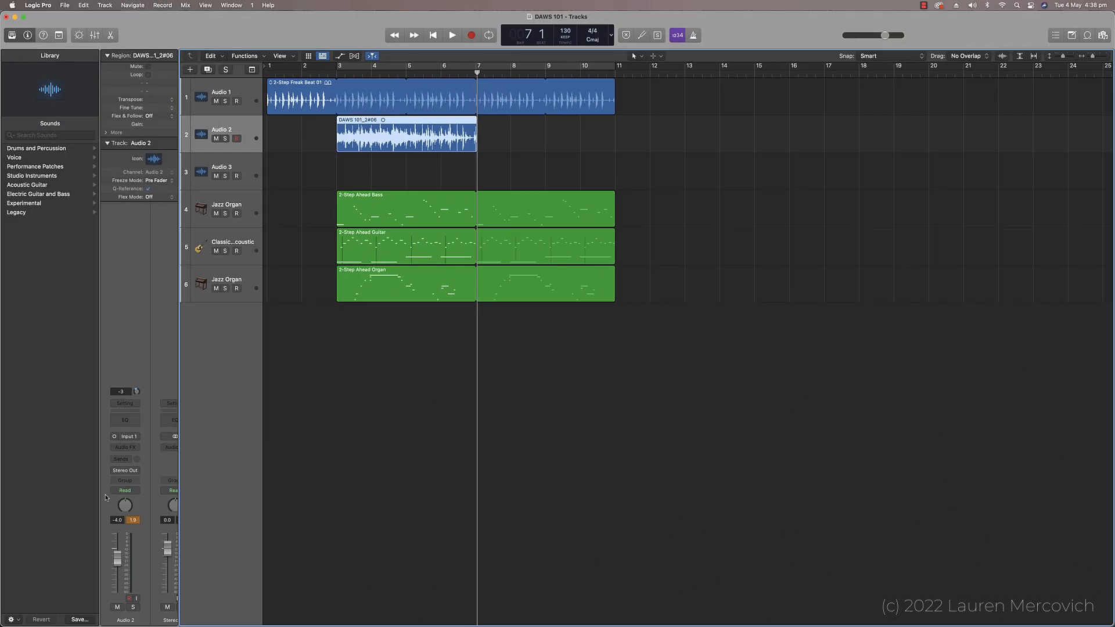
Step: Reset the peak level reading on the Audio 2 channel strip
{"action": "left_click", "coordinate": [133, 521]}
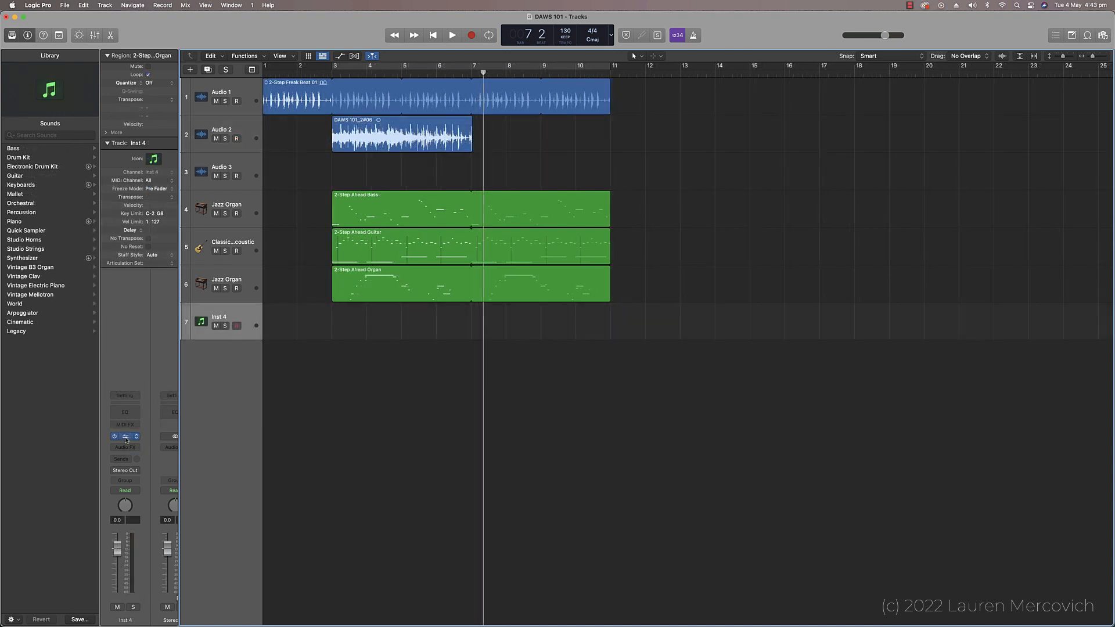
Step: Open the Play instrument on the Inst 4 track to look at its library browser
{"action": "left_click", "coordinate": [126, 438]}
{"action": "scroll", "coordinate": [264, 368], "scroll_direction": "right", "scroll_amount": 1}
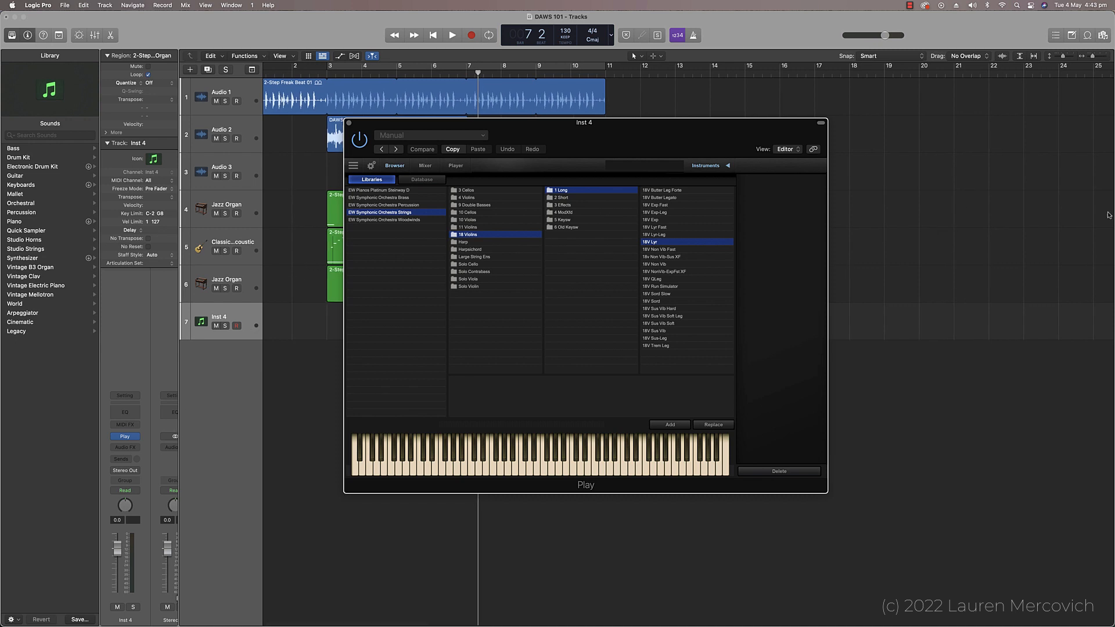
{"action": "key", "text": "super+Tab"}
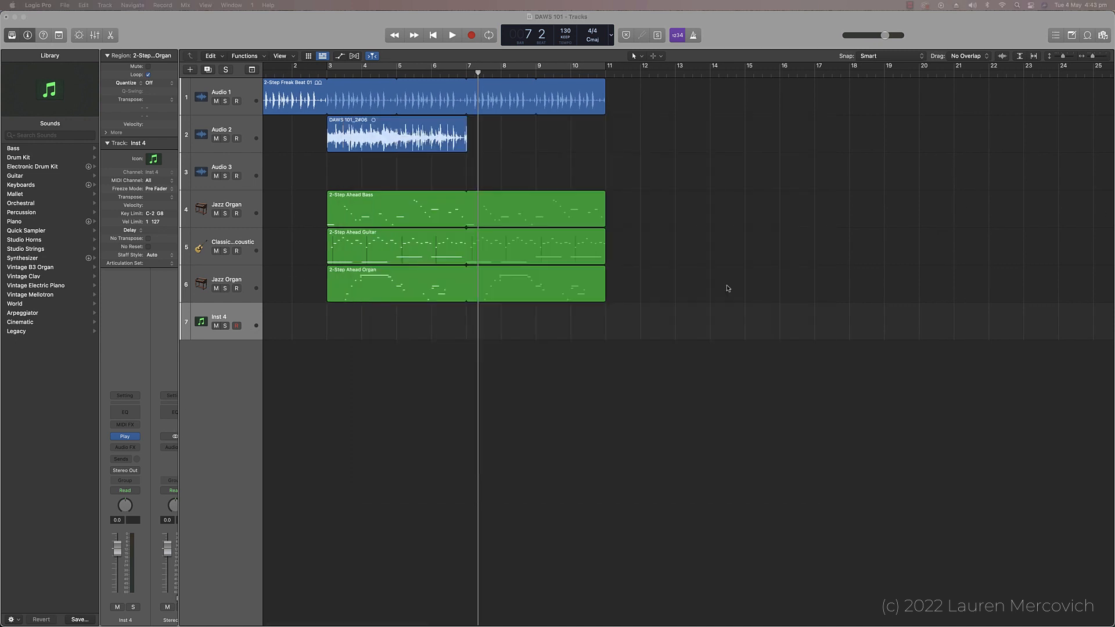
Step: Bypass the Play instrument on Inst 4 and switch it back on
{"action": "left_click", "coordinate": [131, 439]}
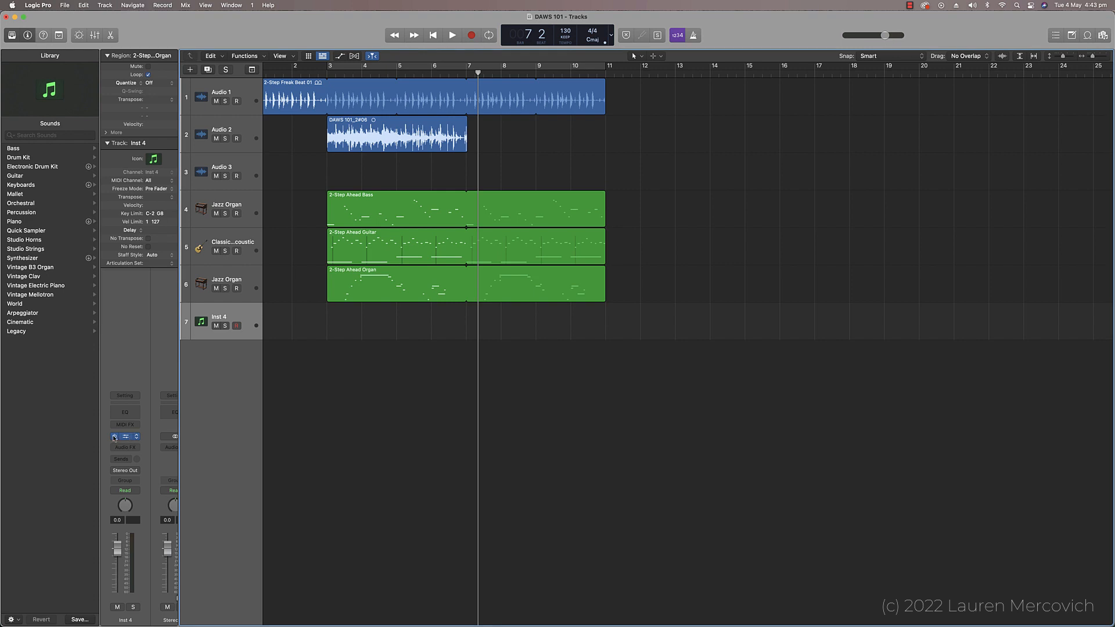
{"action": "left_click", "coordinate": [115, 436]}
{"action": "left_click", "coordinate": [114, 436]}
Step: Choose the stereo version of Play as the software instrument for the Inst 4 track
{"action": "left_click", "coordinate": [138, 437]}
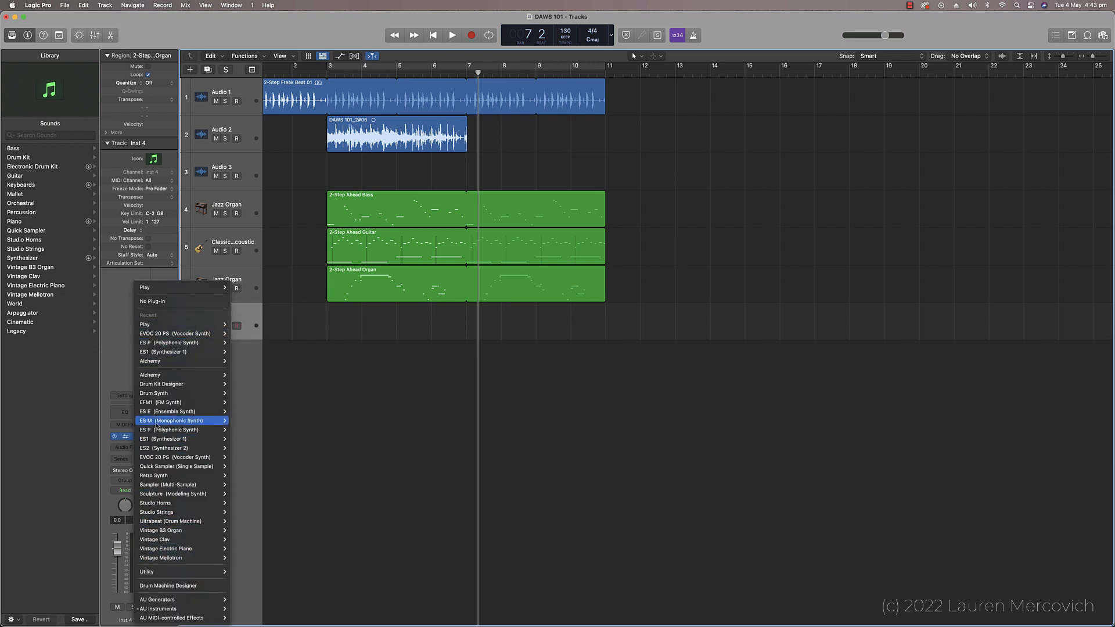
{"action": "mouse_move", "coordinate": [161, 326]}
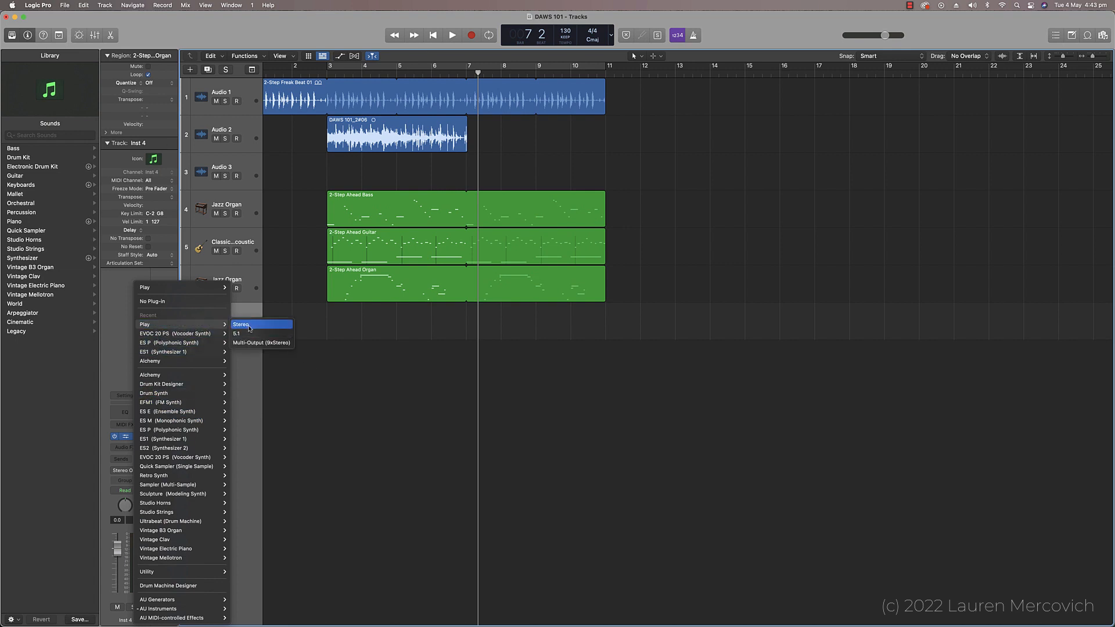
{"action": "left_click", "coordinate": [249, 329]}
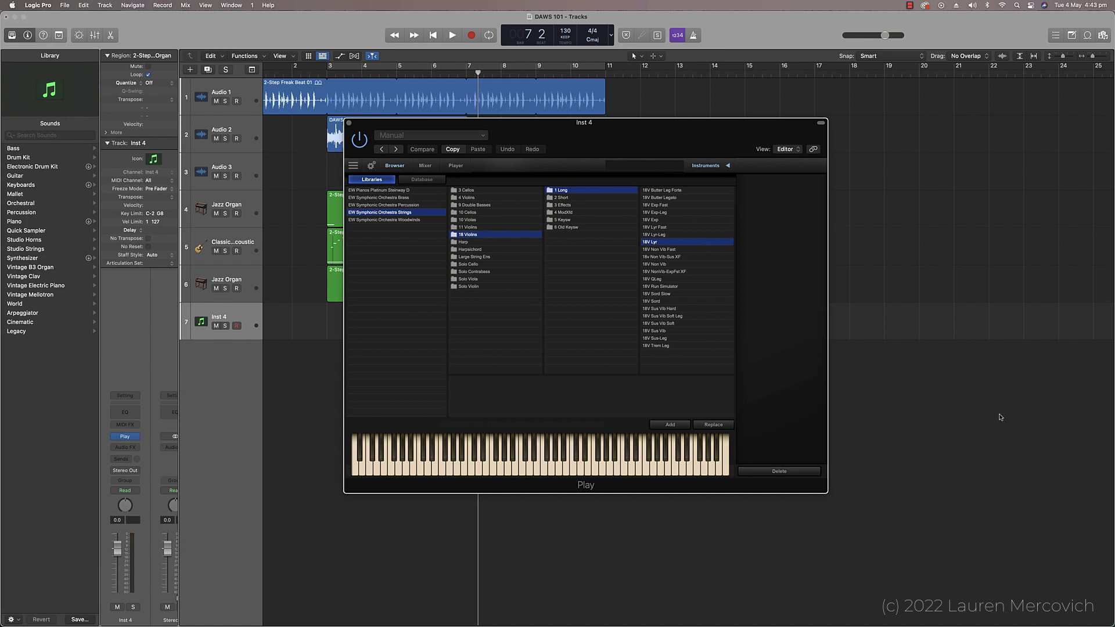
Step: Load the 18V Lyr patch from the long 18 Violins sounds in Play and audition it with a couple of notes
{"action": "left_click", "coordinate": [1000, 416]}
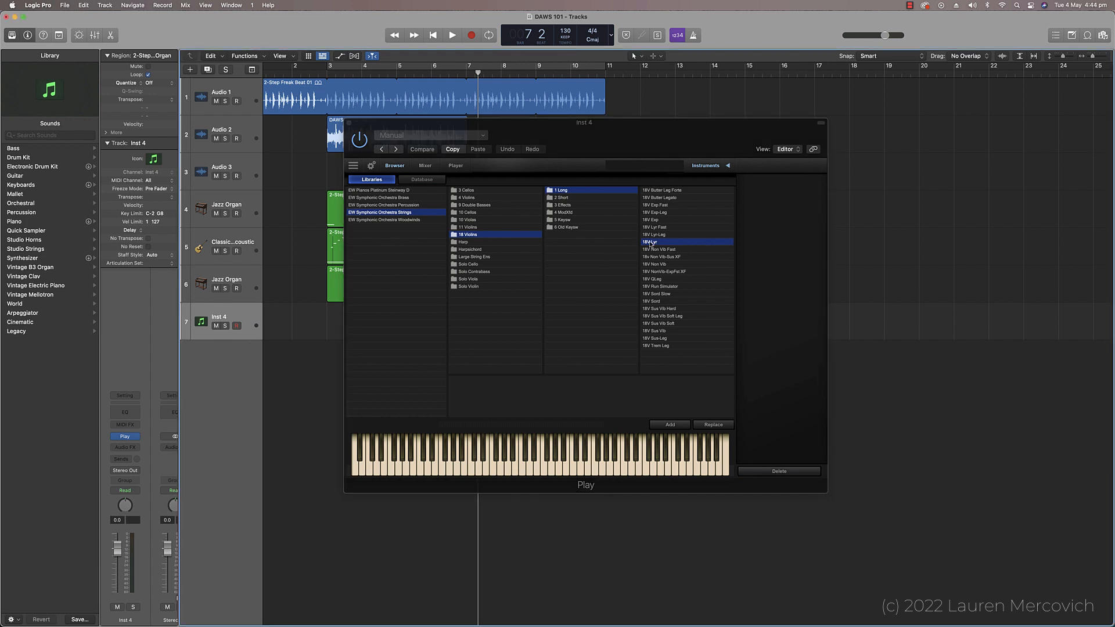
{"action": "double_click", "coordinate": [651, 242]}
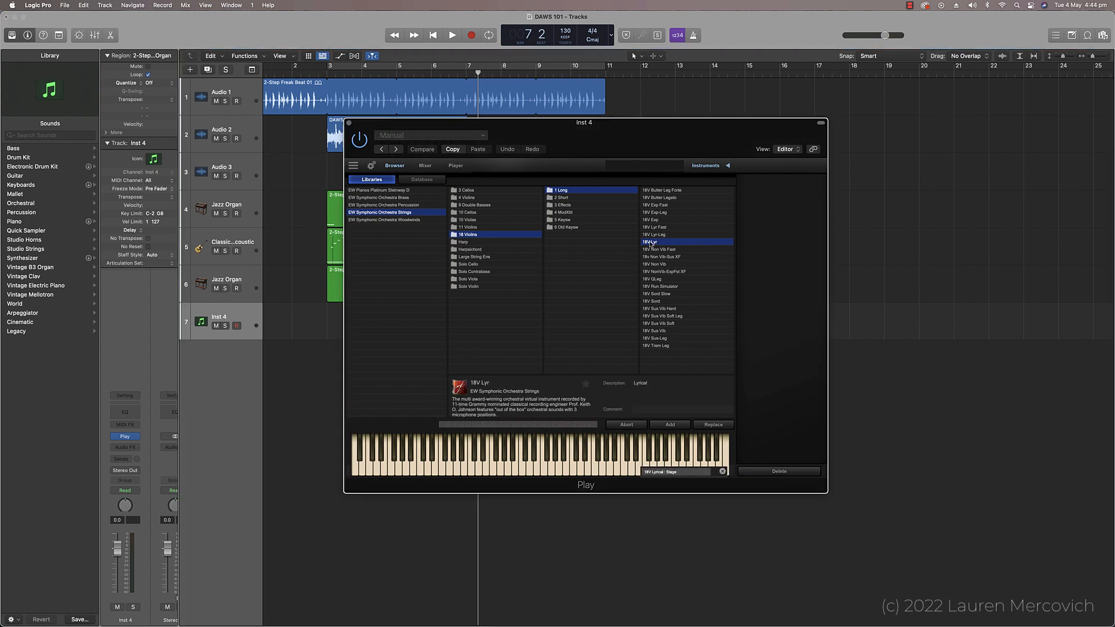
{"action": "left_click", "coordinate": [567, 470]}
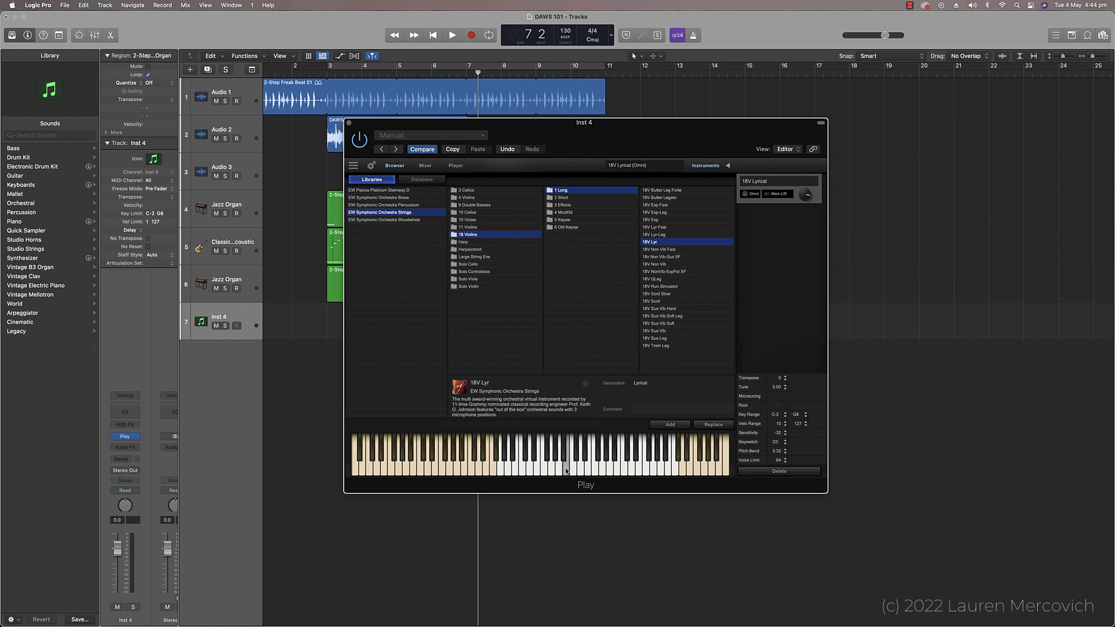
{"action": "left_click", "coordinate": [570, 471]}
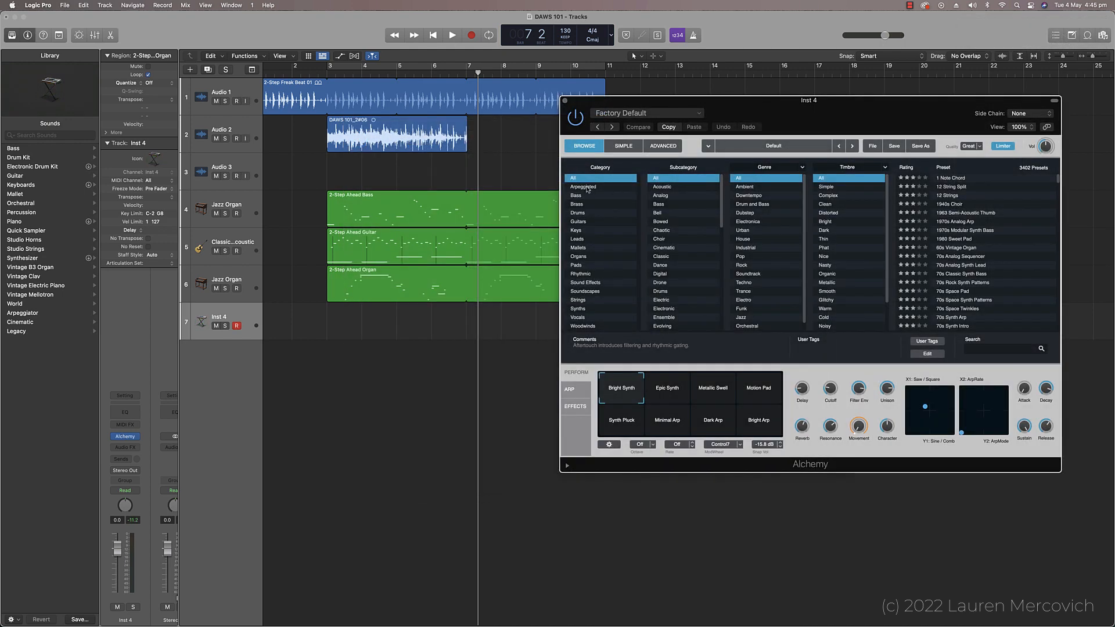
Step: Audition Alchemy presets on Inst 4: 70s Analog Sequencer from the Arpeggiated category and a couple from Mallets
{"action": "left_click", "coordinate": [588, 187]}
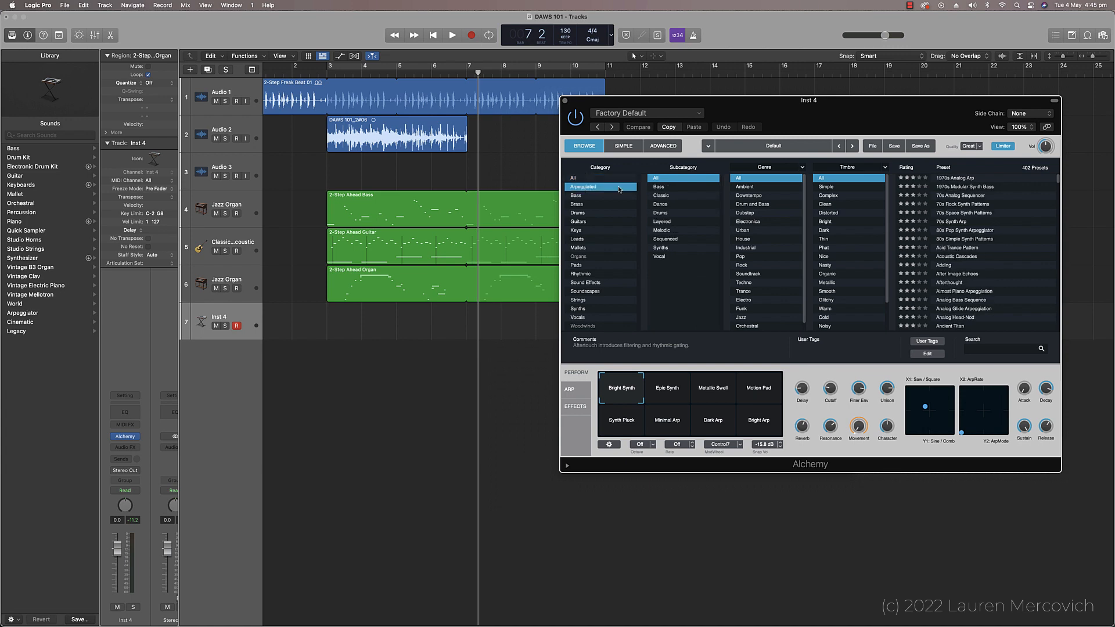
{"action": "left_click", "coordinate": [938, 196]}
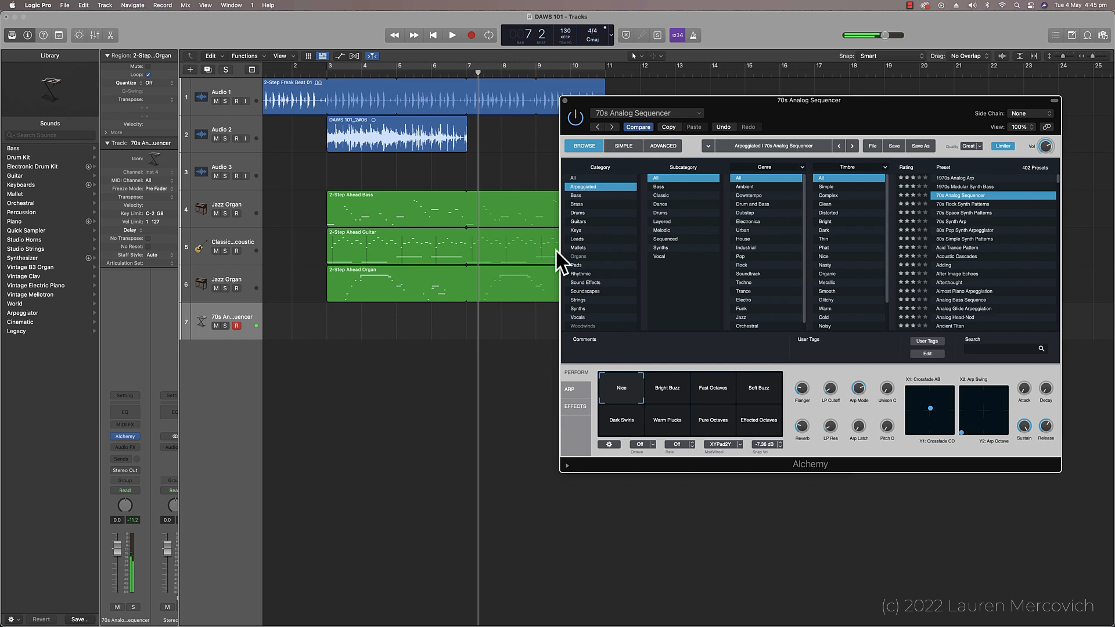
{"action": "left_click", "coordinate": [577, 248]}
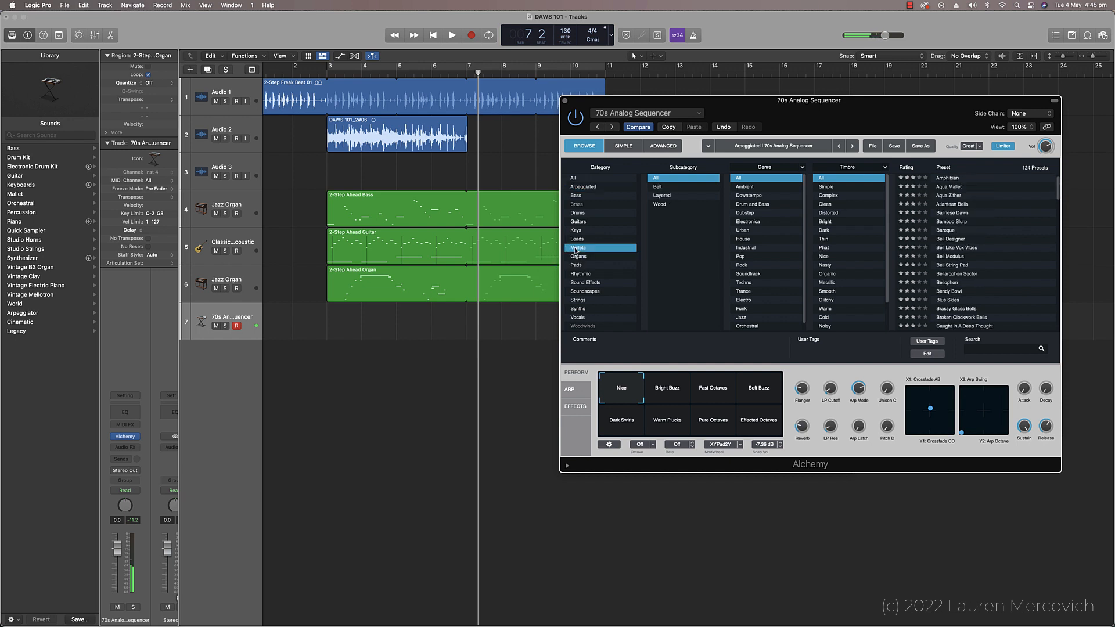
{"action": "left_click", "coordinate": [949, 234]}
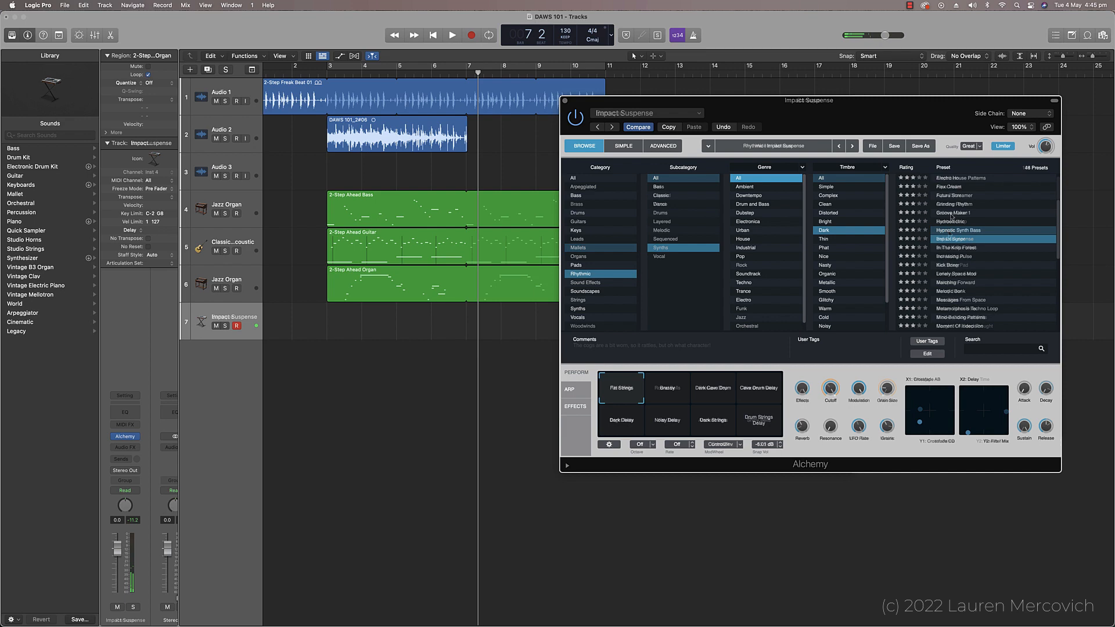
{"action": "left_click", "coordinate": [951, 216]}
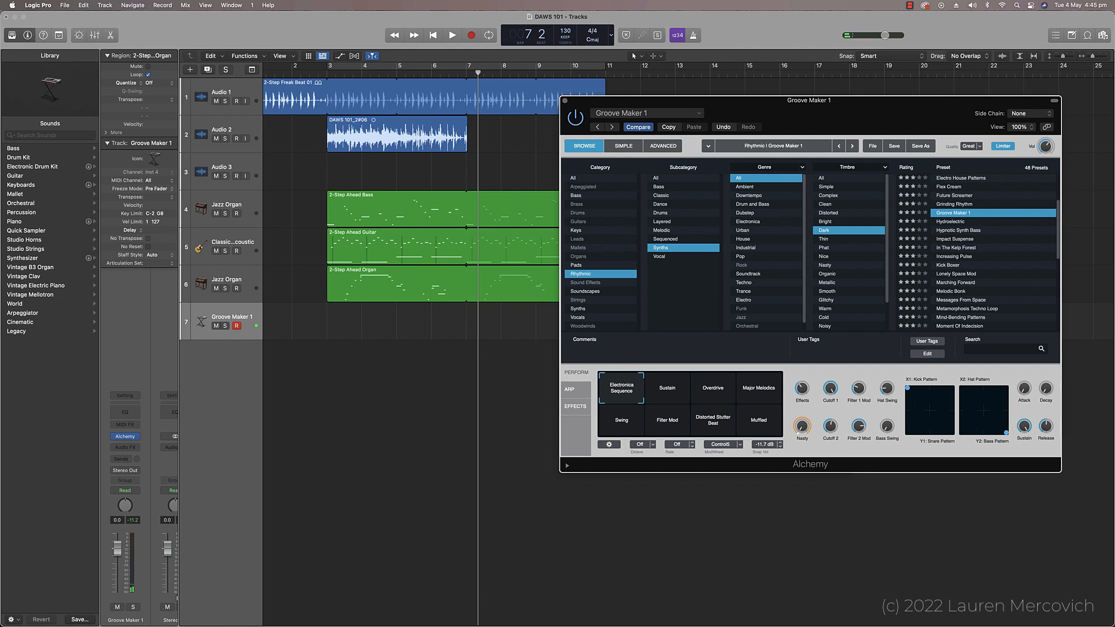
Step: Close the Alchemy plug-in window of the Groove Maker 1 track
{"action": "key", "text": "super+Tab"}
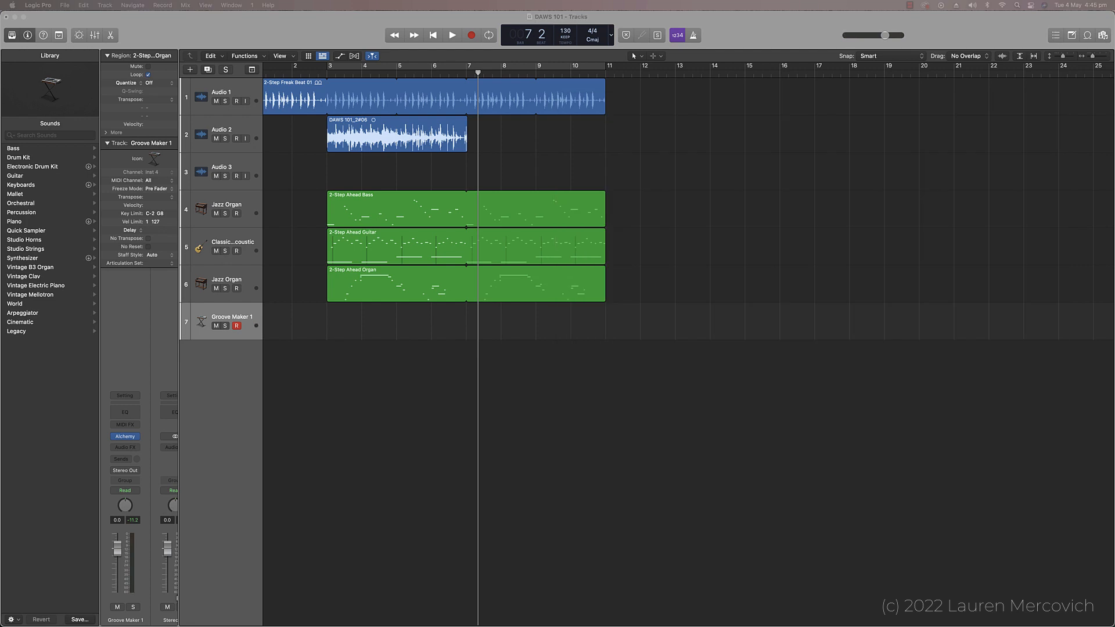
{"action": "left_click", "coordinate": [720, 375]}
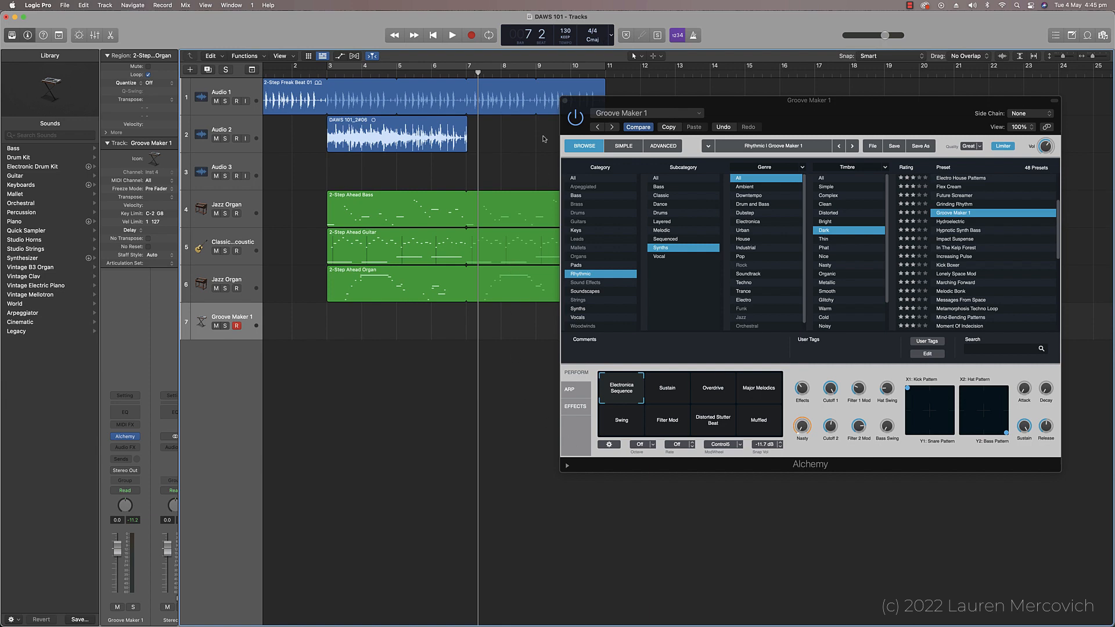
{"action": "left_click", "coordinate": [567, 104]}
{"action": "left_click", "coordinate": [566, 102]}
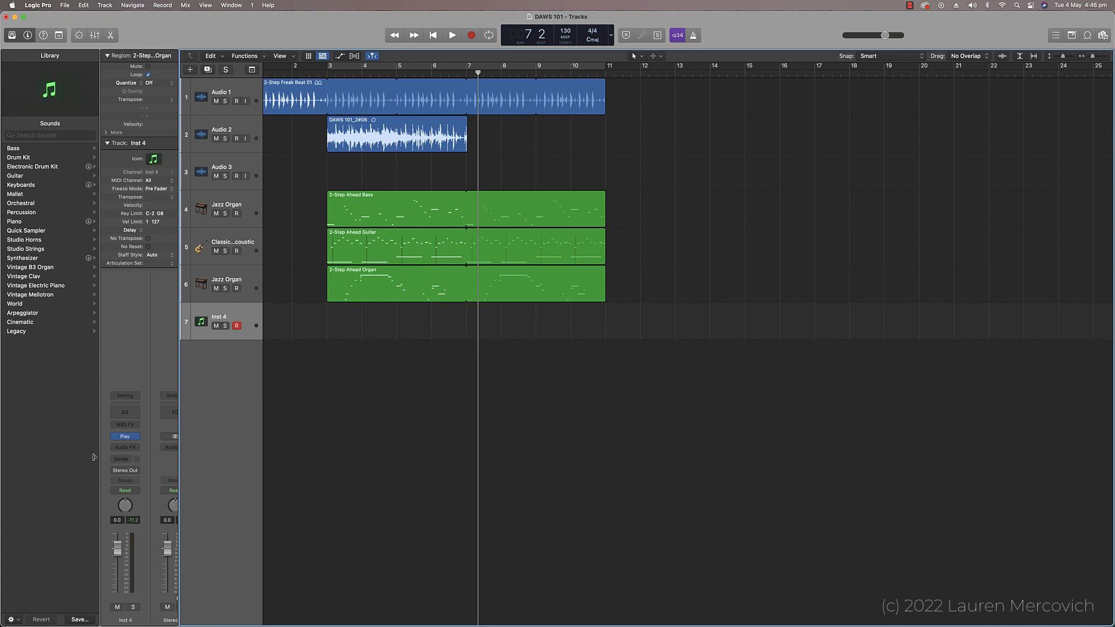
Step: Insert a stereo Space Designer reverb as an audio effect on the Inst 4 track and close its plug-in window
{"action": "left_click", "coordinate": [125, 451]}
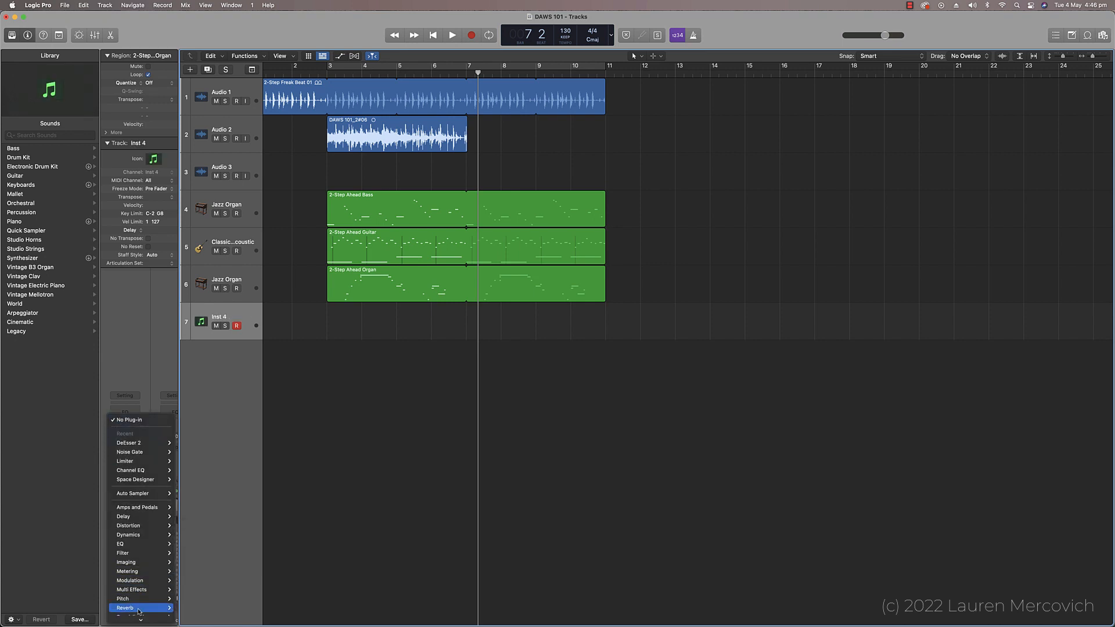
{"action": "mouse_move", "coordinate": [139, 611]}
{"action": "mouse_move", "coordinate": [189, 619]}
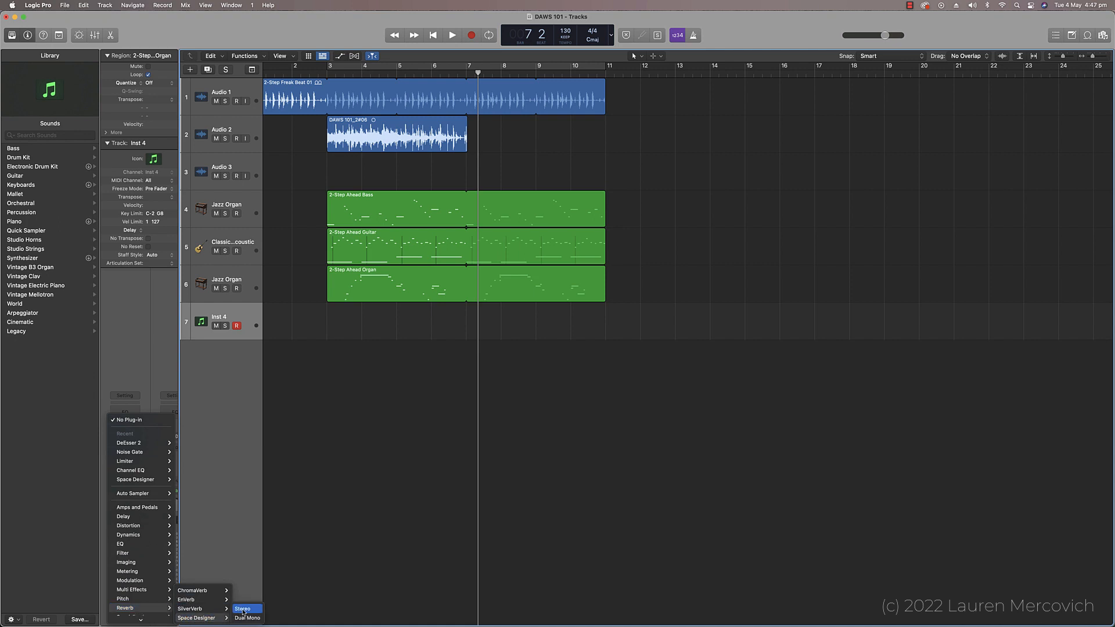
{"action": "left_click", "coordinate": [242, 610]}
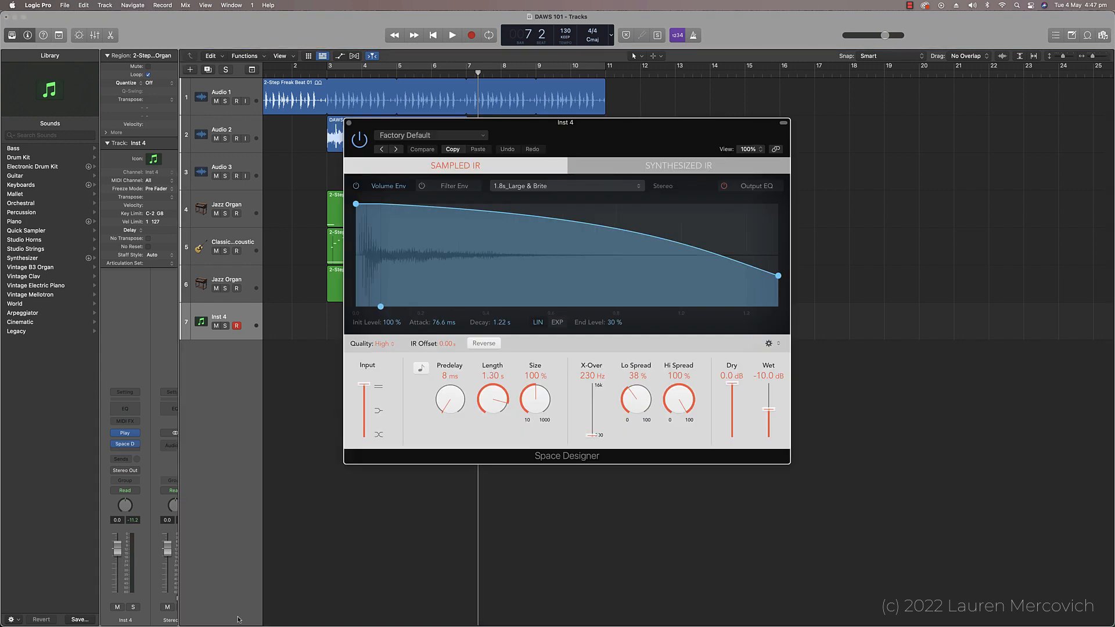
{"action": "left_click", "coordinate": [349, 123]}
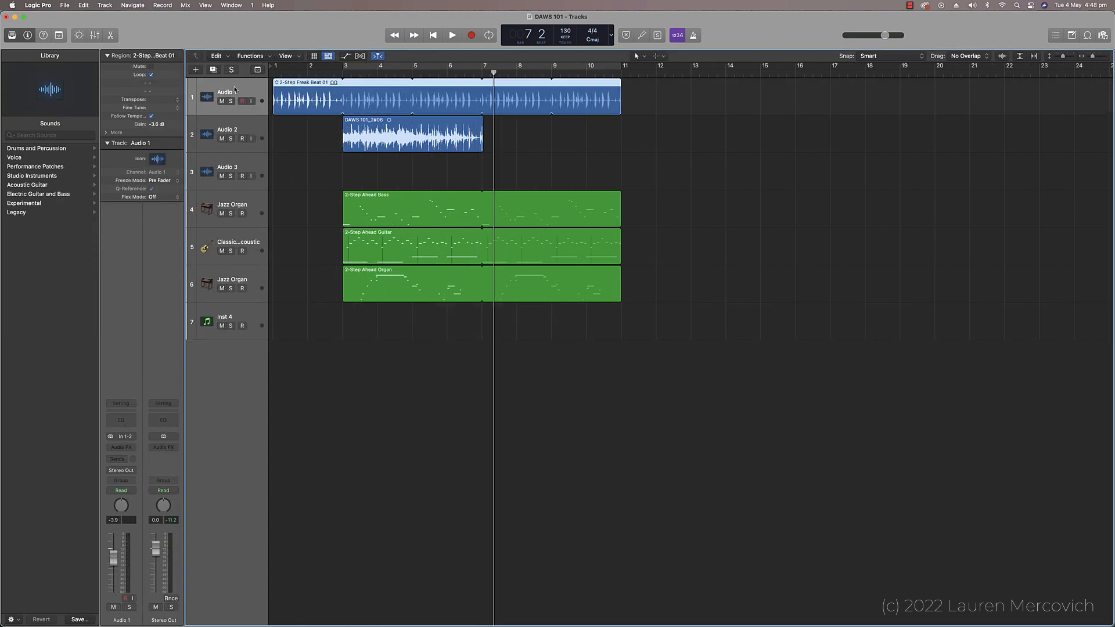
Step: Add a send from the Audio 1 track to Bus 2, which feeds Aux 1
{"action": "left_click", "coordinate": [125, 459]}
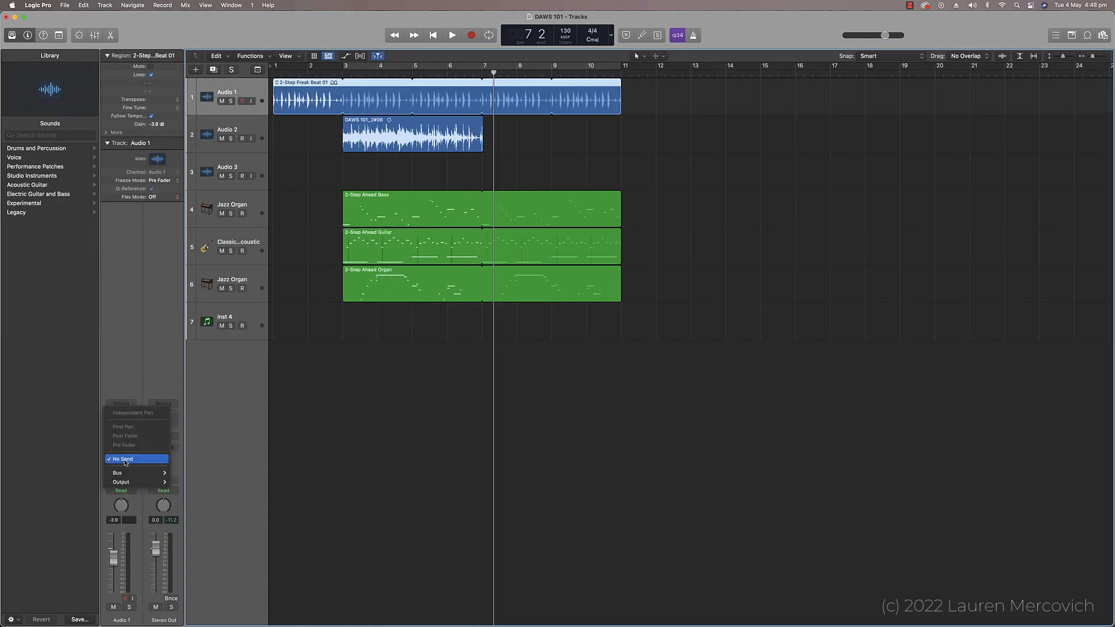
{"action": "mouse_move", "coordinate": [128, 473]}
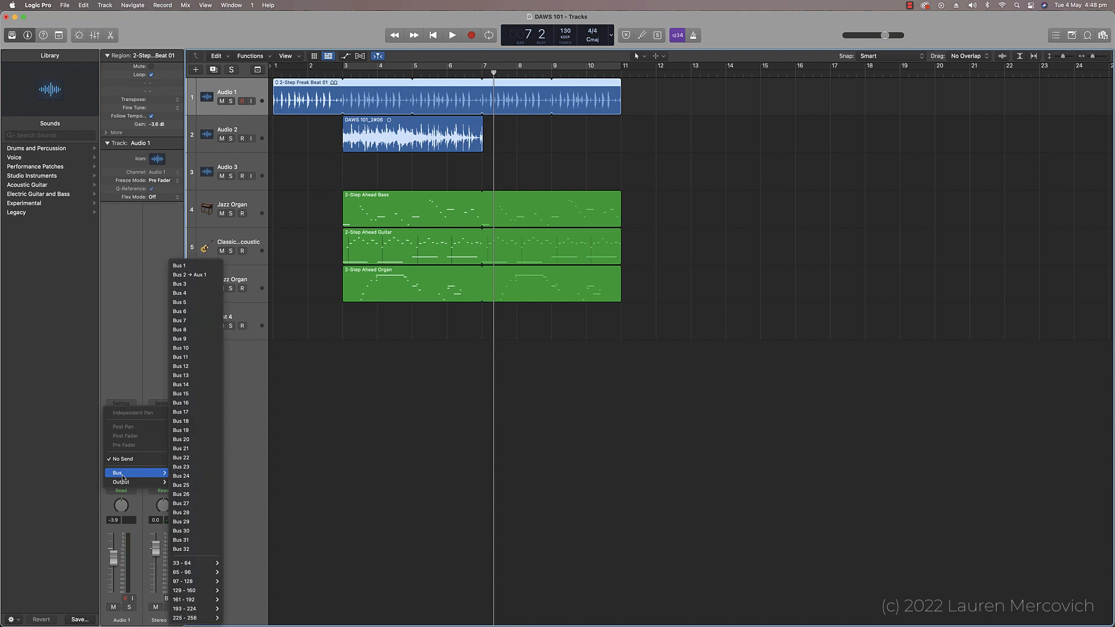
{"action": "left_click", "coordinate": [189, 275]}
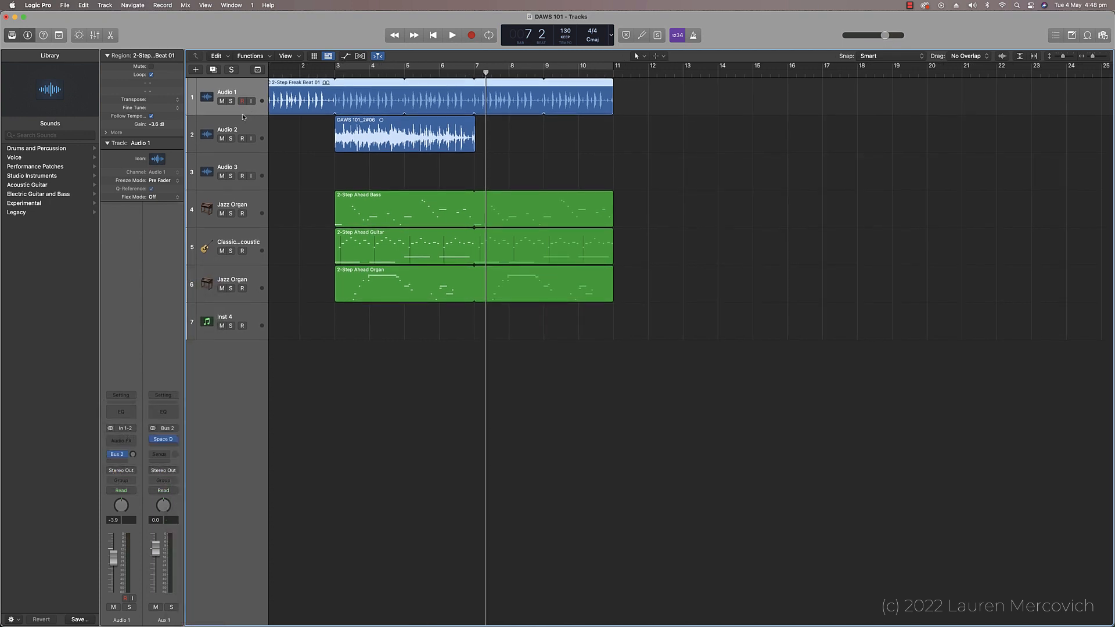
Step: Solo the Audio 1 track and play the project from the beginning
{"action": "left_click", "coordinate": [232, 101]}
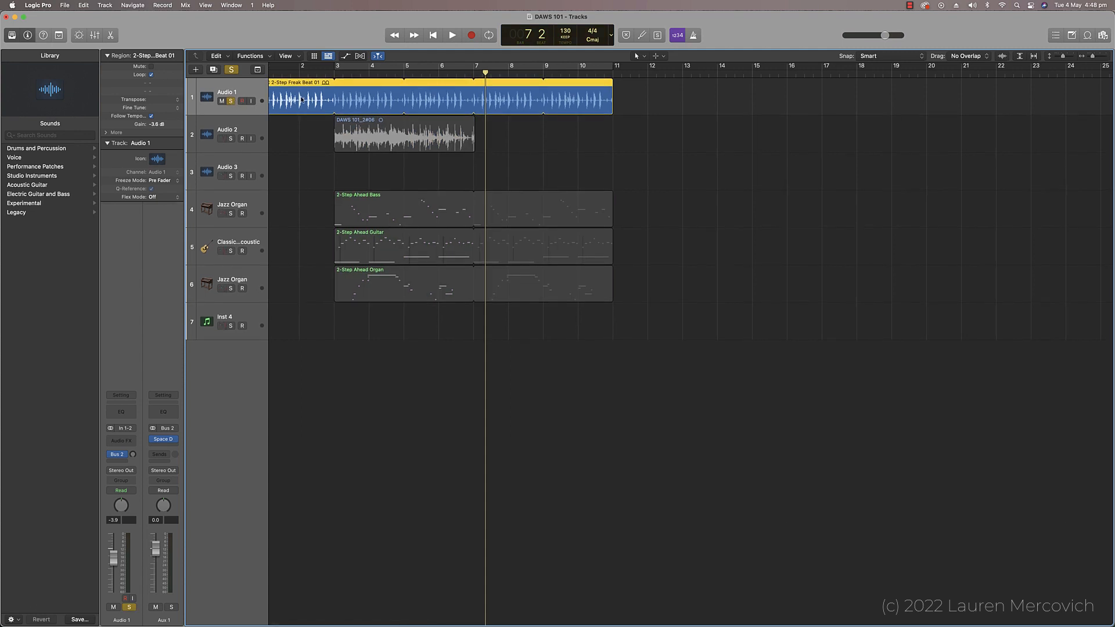
{"action": "key", "text": "Return"}
{"action": "key", "text": "space"}
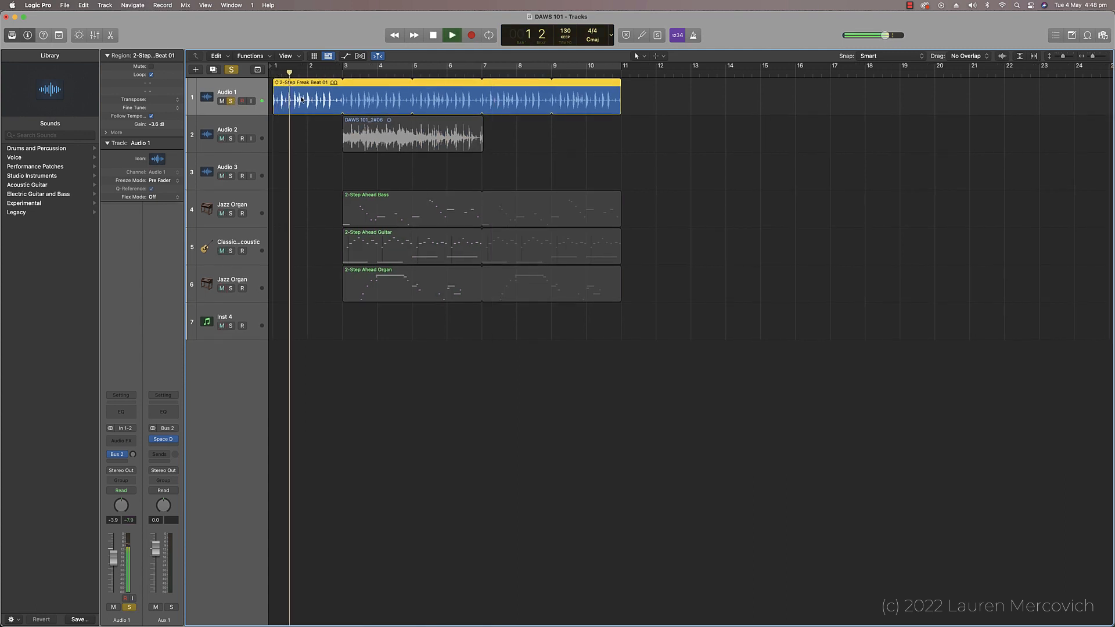
Step: Raise Audio 1's Bus 2 send level during playback with cycle mode enabled, and stop playback
{"action": "left_click_drag", "start_coordinate": [133, 455], "coordinate": [133, 452]}
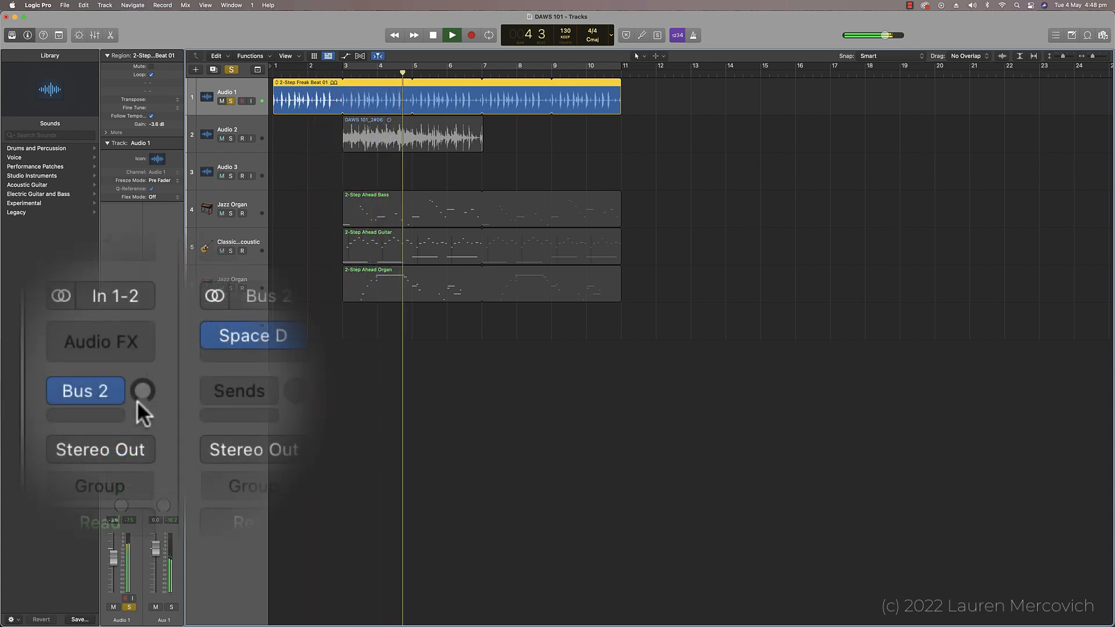
{"action": "left_click_drag", "start_coordinate": [138, 398], "coordinate": [137, 228]}
{"action": "key", "text": "c"}
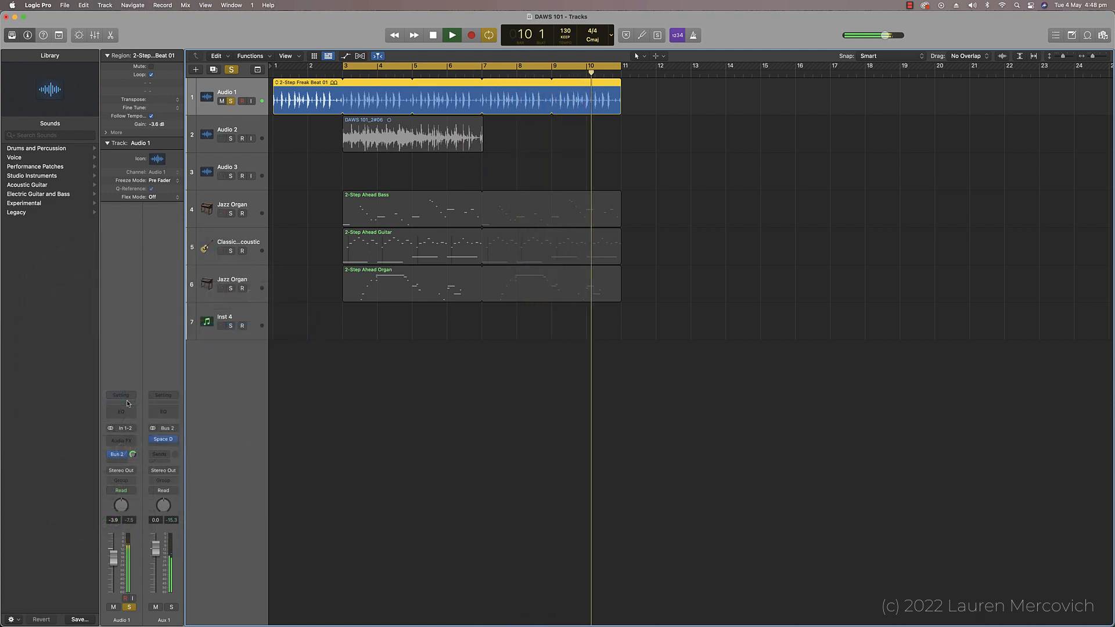
{"action": "key", "text": "space"}
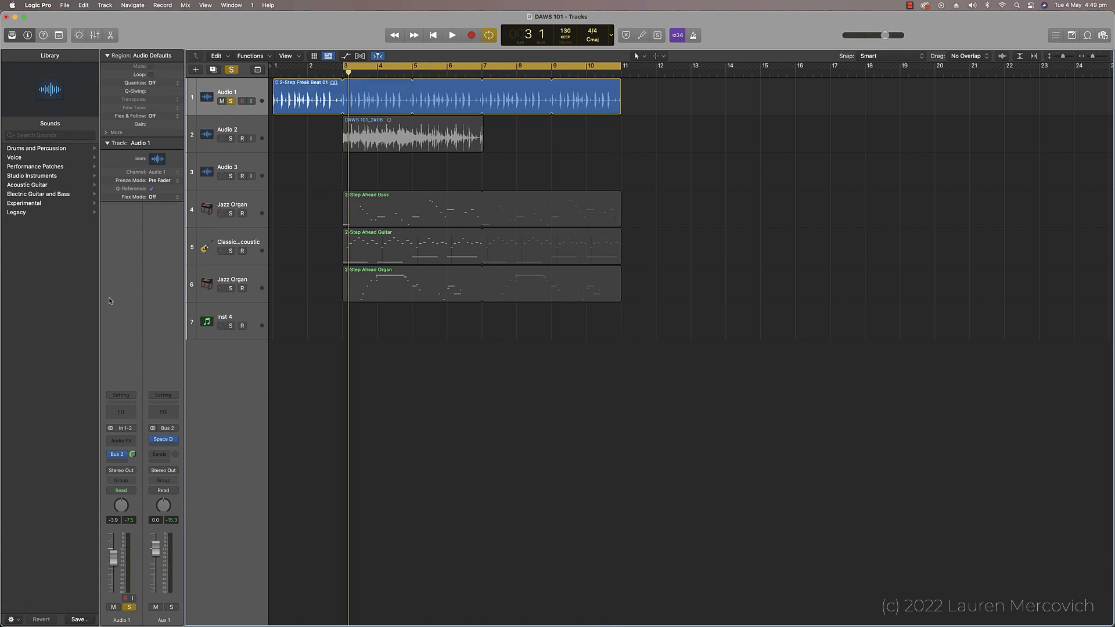
Step: Insert a Channel EQ on Audio 1, moving the 250 Hz band to 121 Hz at -0.5 dB and the 2500 Hz band to 1430 Hz at -8.7 dB
{"action": "left_click", "coordinate": [121, 412]}
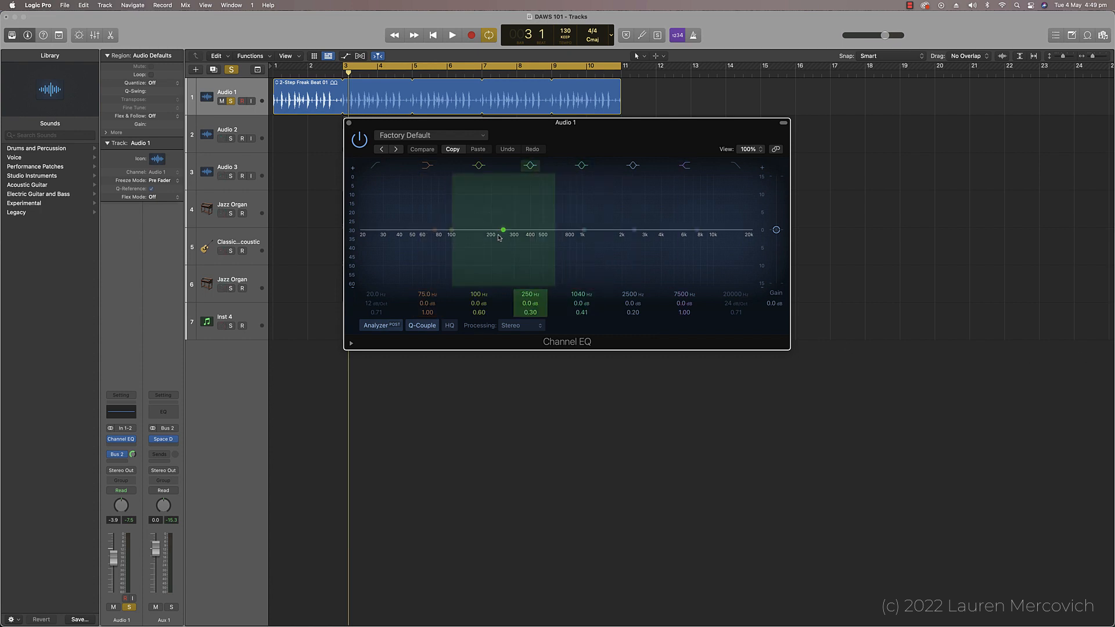
{"action": "left_click_drag", "start_coordinate": [504, 231], "coordinate": [461, 230]}
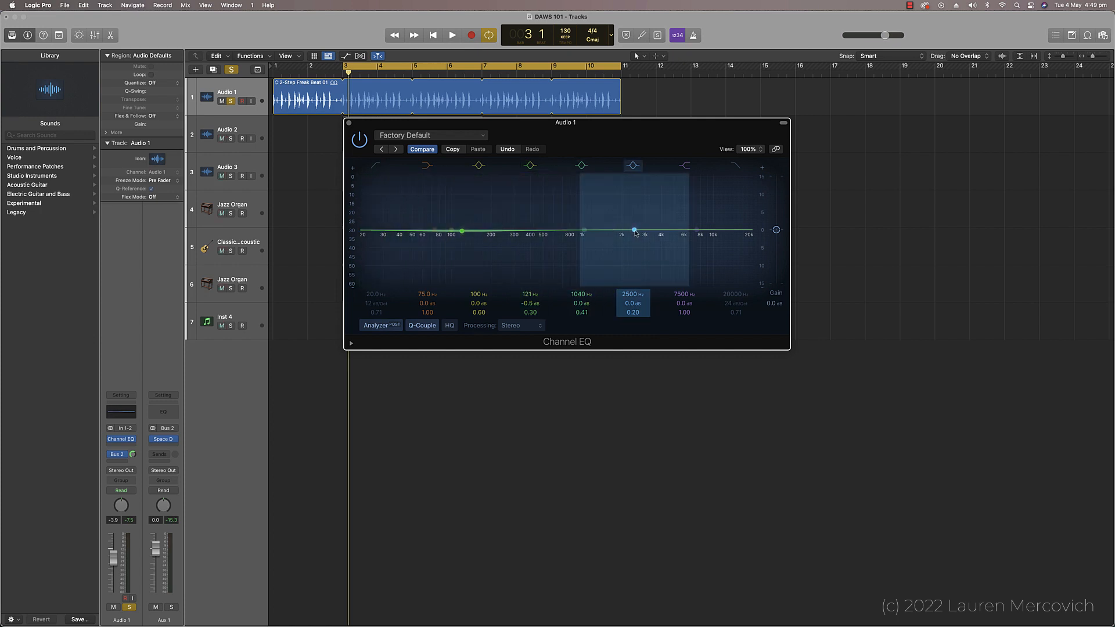
{"action": "left_click_drag", "start_coordinate": [635, 231], "coordinate": [604, 273]}
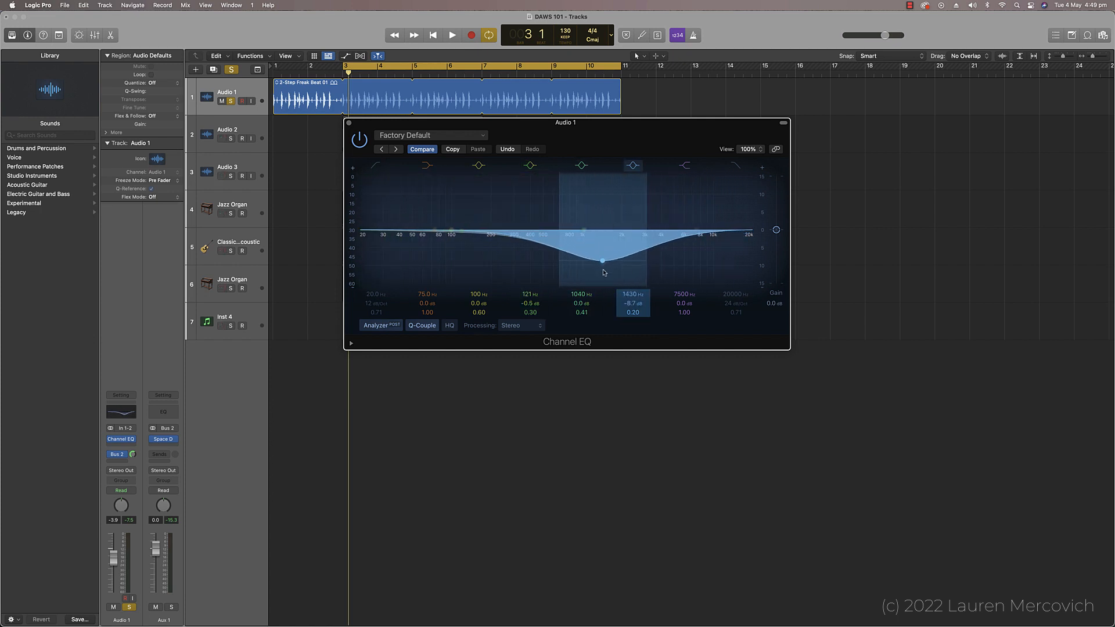
Step: Load the E-Bass EQ preset from the Guitar settings in Audio 1's Channel EQ
{"action": "left_click", "coordinate": [484, 137]}
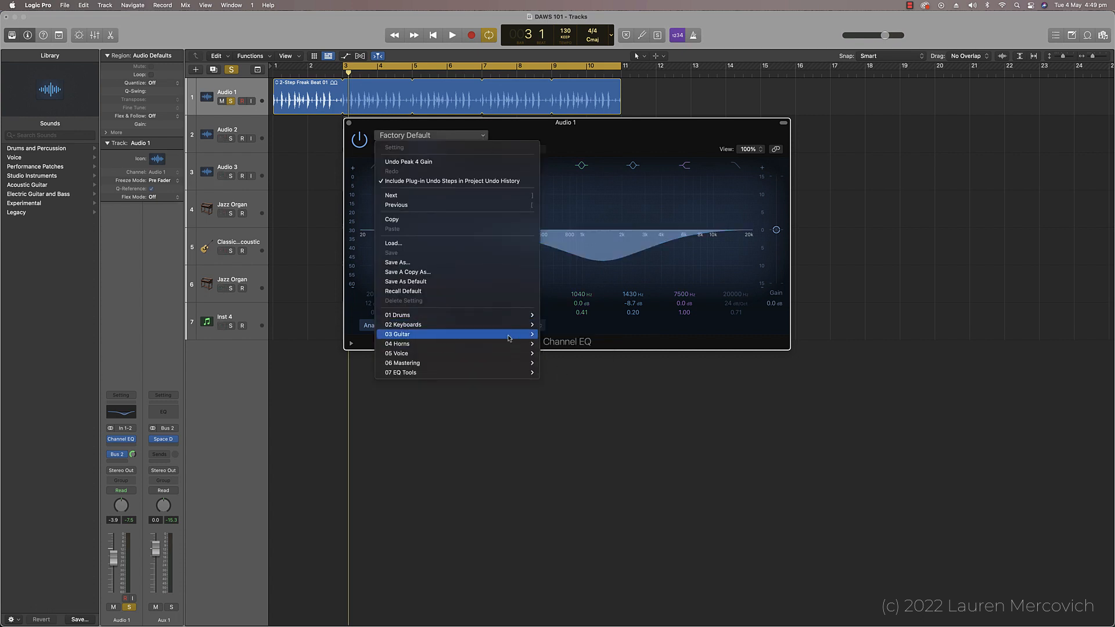
{"action": "mouse_move", "coordinate": [518, 339]}
{"action": "left_click", "coordinate": [556, 407]}
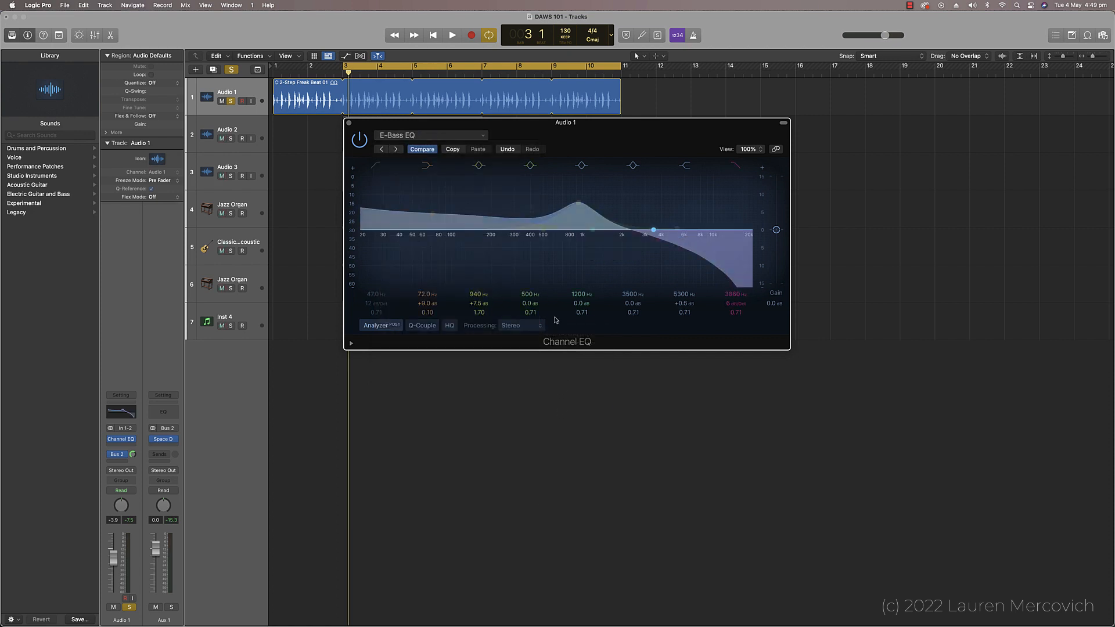
Step: Move the 940 Hz band of Audio 1's Channel EQ to 188 Hz at +9.5 dB and close the EQ
{"action": "left_click_drag", "start_coordinate": [578, 203], "coordinate": [487, 185]}
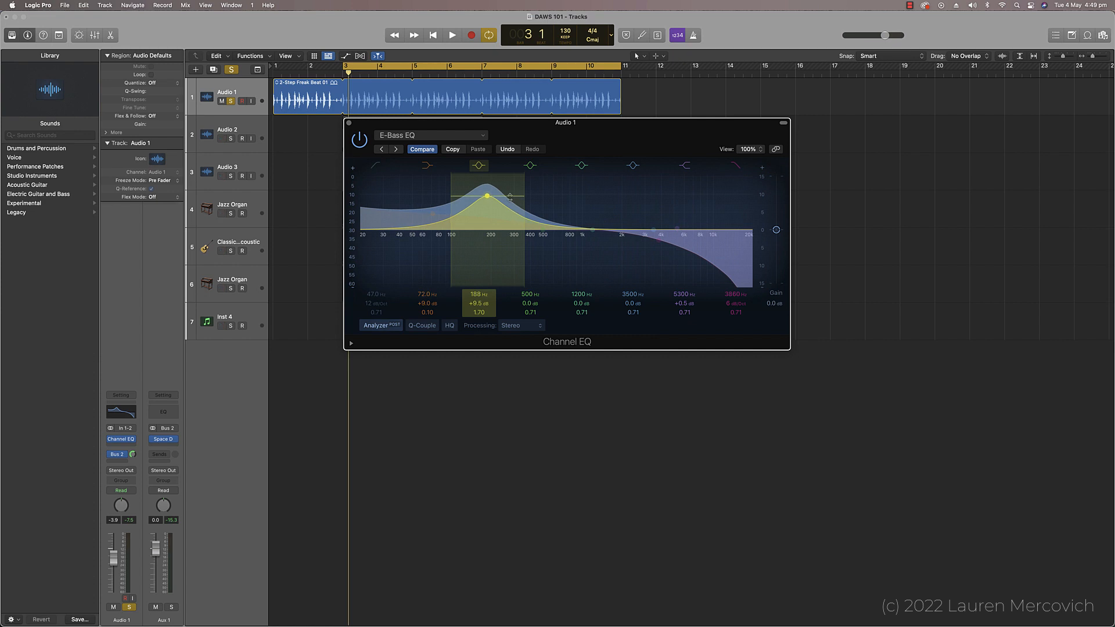
{"action": "left_click", "coordinate": [349, 123]}
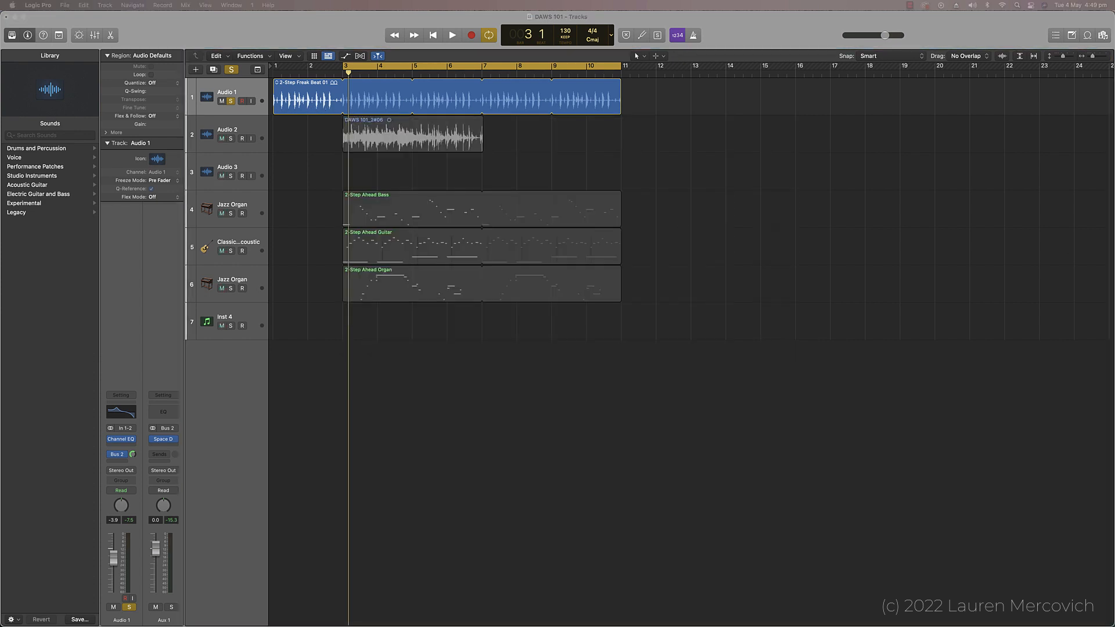
{"action": "left_click", "coordinate": [477, 396]}
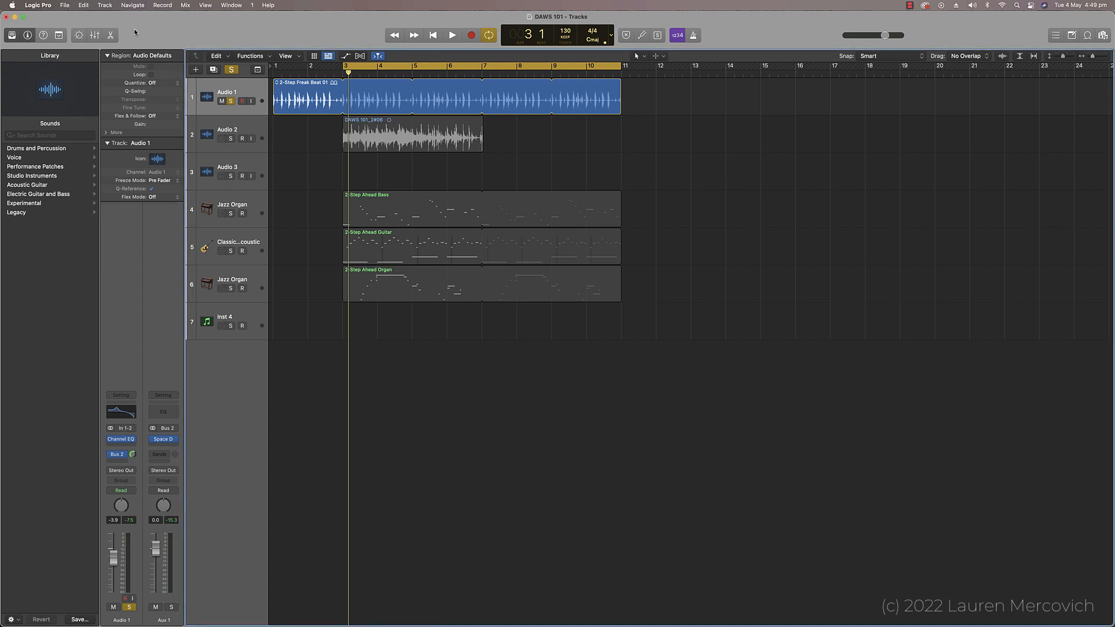
Step: Open the Score Editor and enlarge it to full screen to view the notation of the instrument parts
{"action": "left_click", "coordinate": [230, 6]}
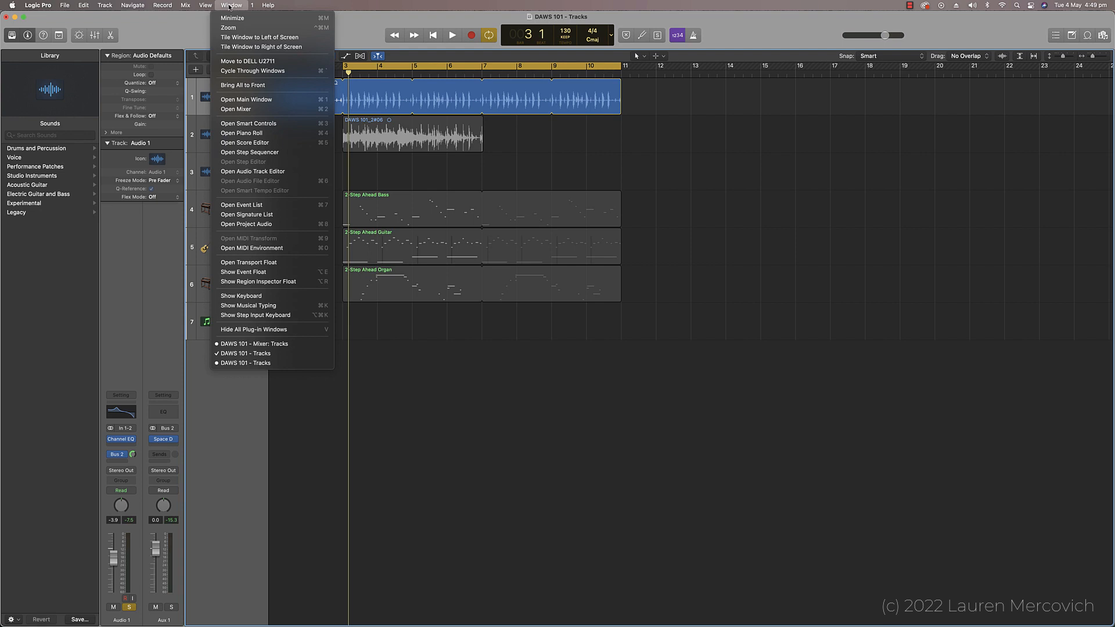
{"action": "left_click", "coordinate": [244, 143]}
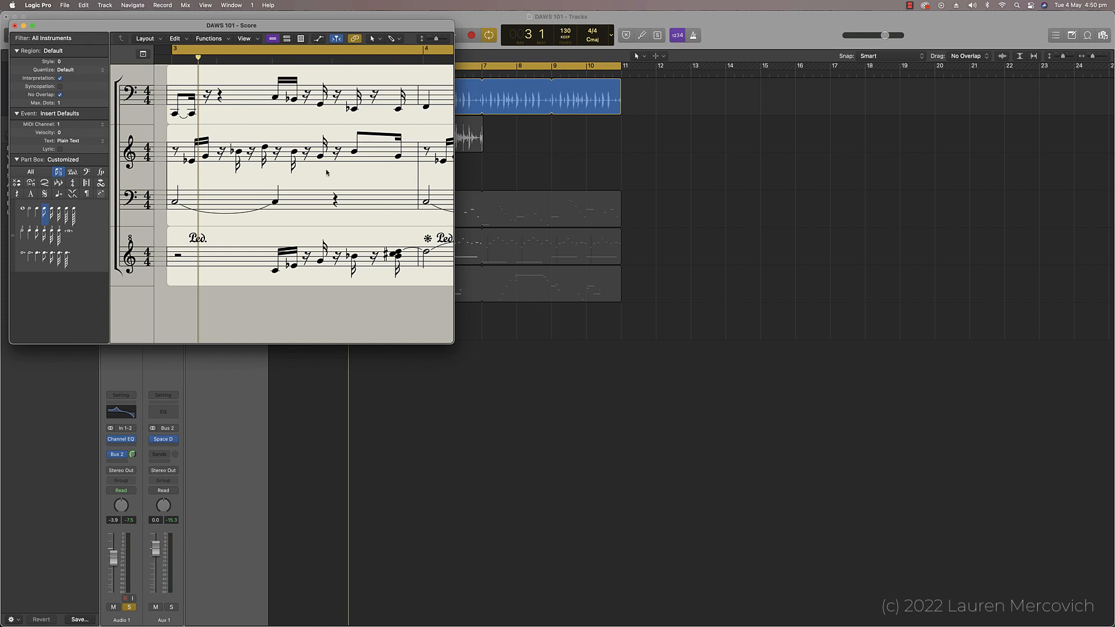
{"action": "left_click", "coordinate": [31, 26]}
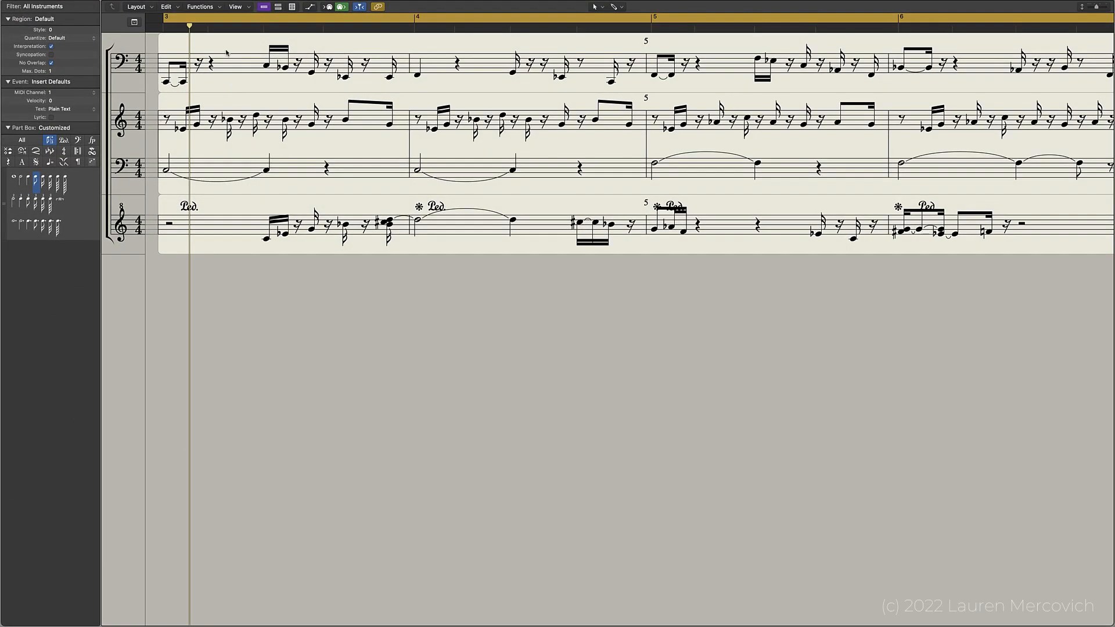
{"action": "left_click", "coordinate": [236, 7]}
{"action": "mouse_move", "coordinate": [255, 41]}
{"action": "left_click", "coordinate": [381, 62]}
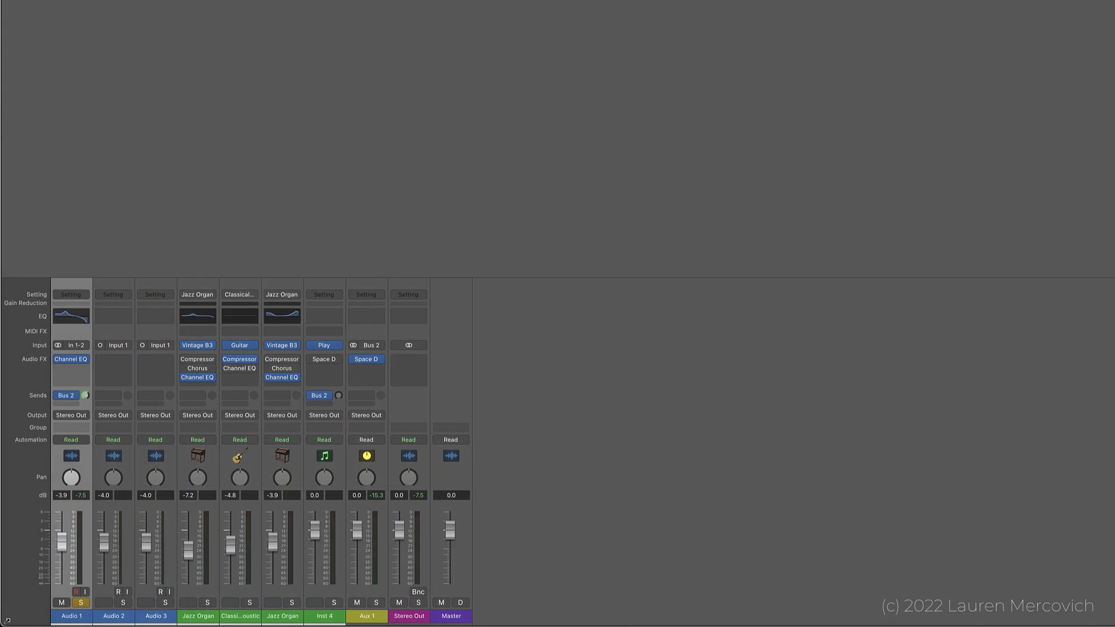
Step: Unsolo Audio 1 and bounce the stereo output as DAWS 101 into the Bounces folder, starting at 1 1 1 1 with a 48000 sample rate
{"action": "left_click", "coordinate": [87, 603]}
{"action": "left_click", "coordinate": [418, 593]}
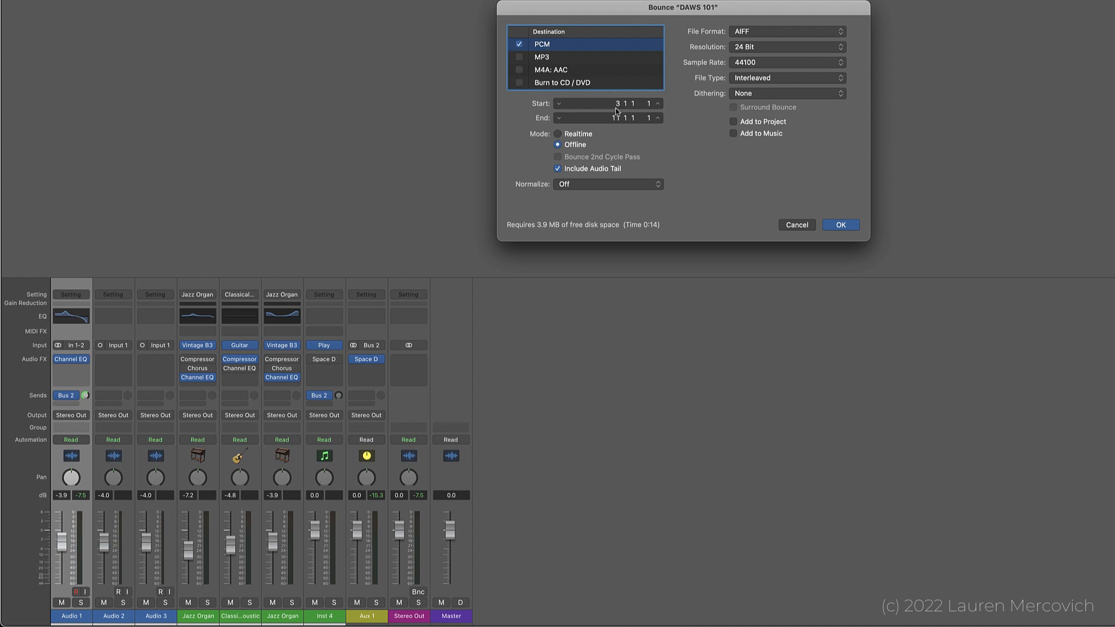
{"action": "left_click_drag", "start_coordinate": [591, 103], "coordinate": [591, 111]}
{"action": "left_click", "coordinate": [763, 62]}
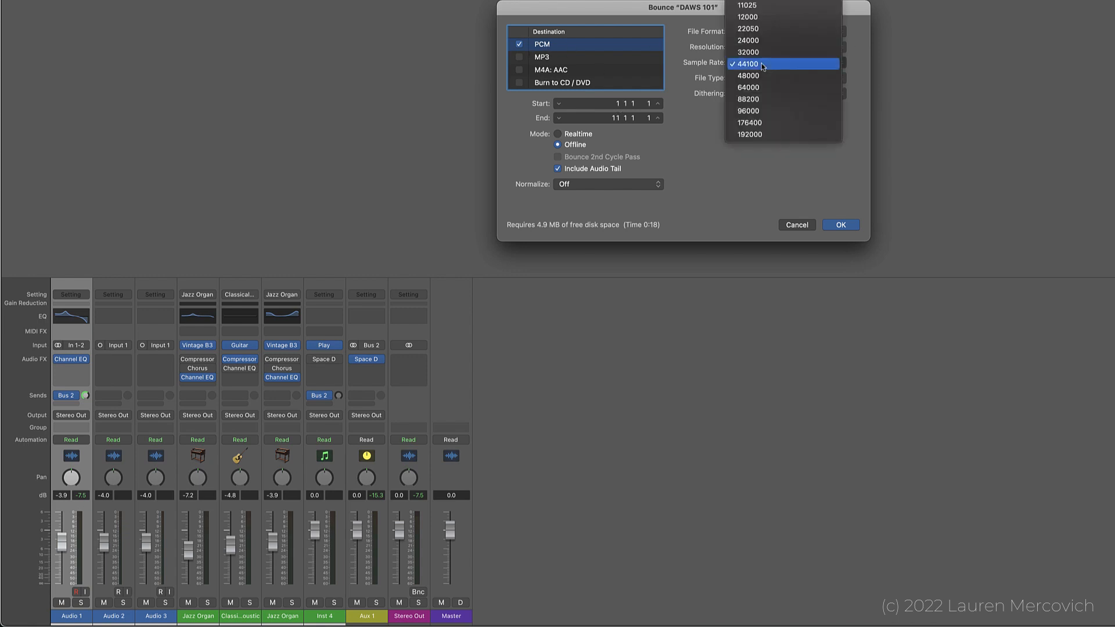
{"action": "left_click", "coordinate": [749, 76]}
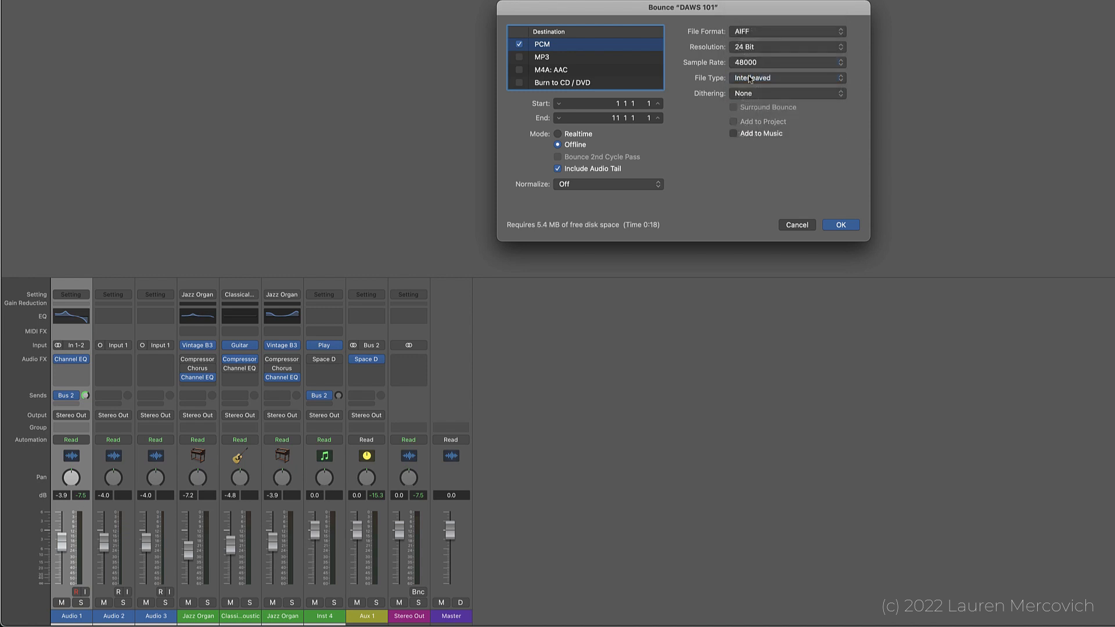
{"action": "left_click", "coordinate": [841, 226]}
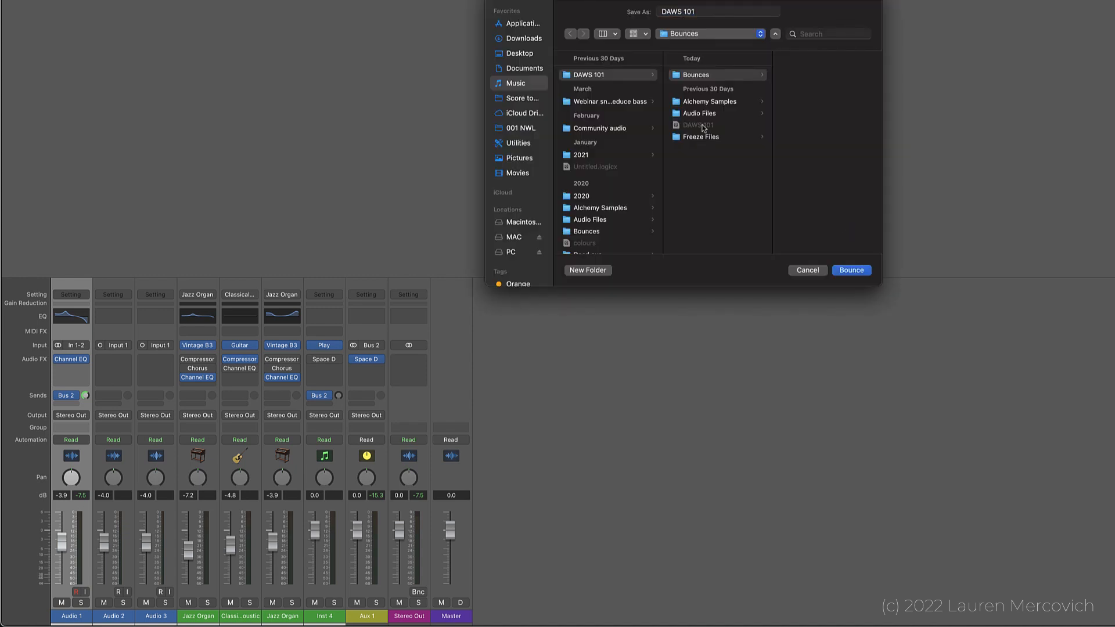
{"action": "left_click", "coordinate": [851, 271]}
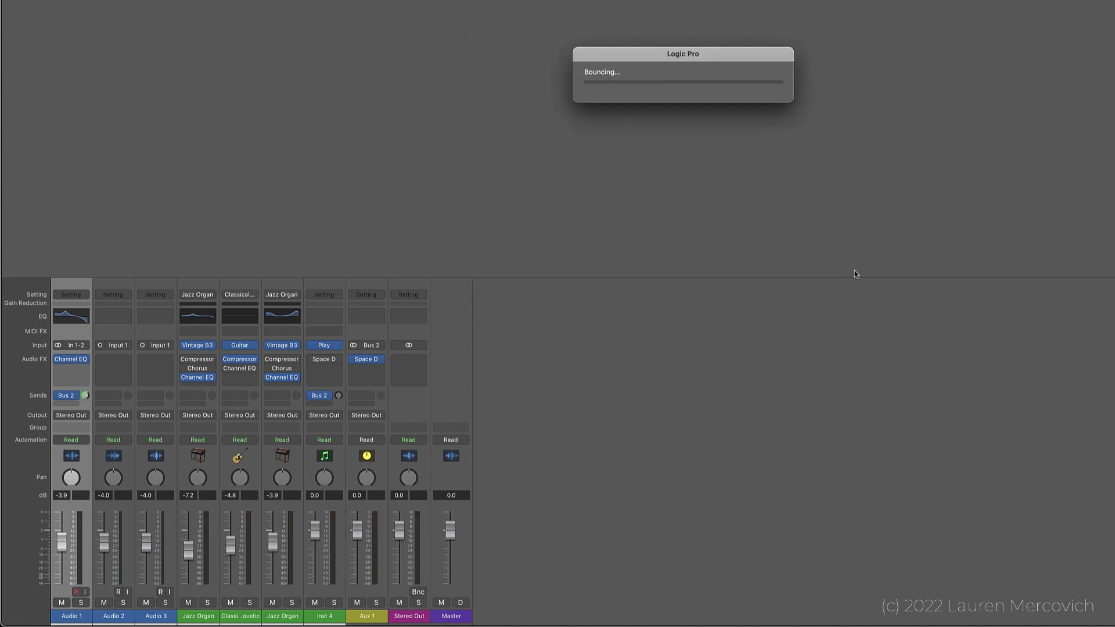